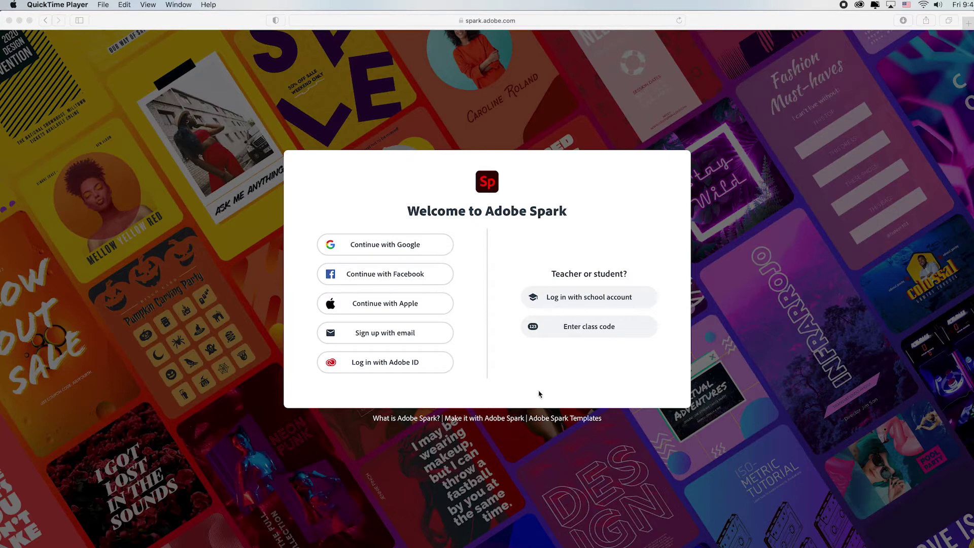
Step: Bring the Adobe Spark browser window forward and begin creating a new project
left_click(568, 366)
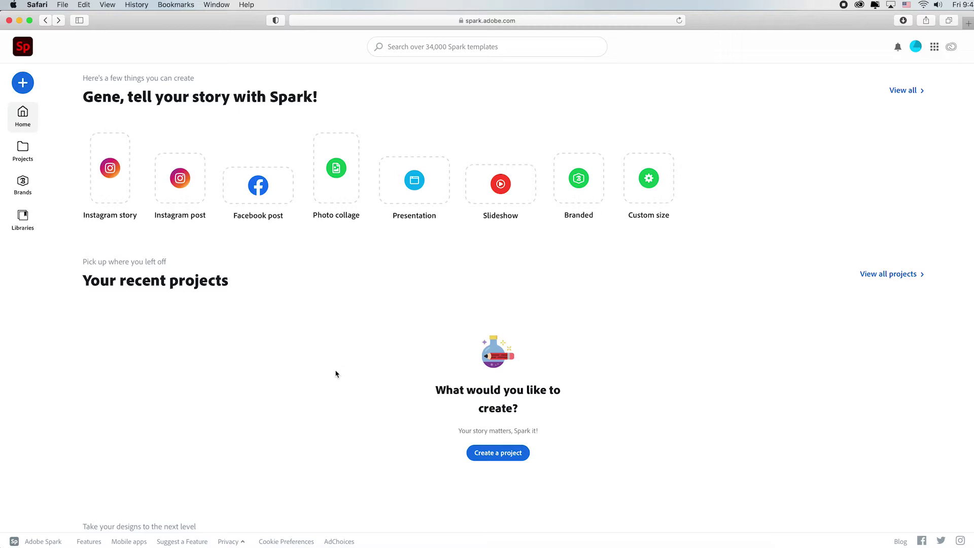
left_click(506, 453)
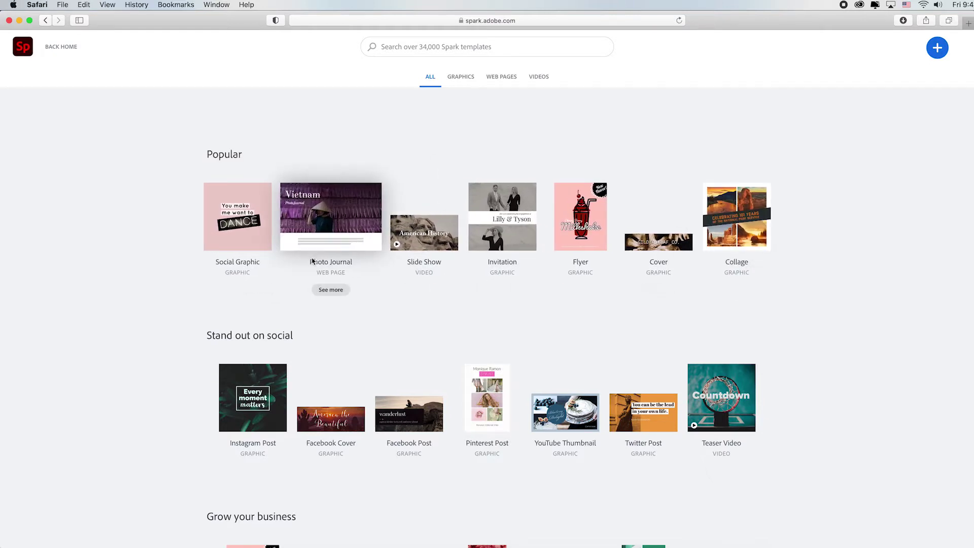
Step: Start a Photo Journal page titled 'Project 1' with the subtitle 'PHOTO PROFESSOR'
left_click(334, 236)
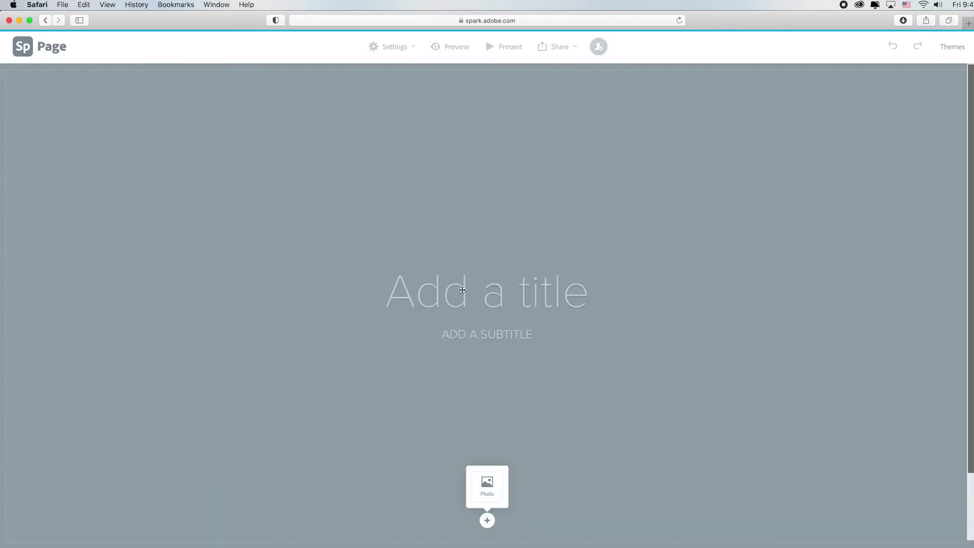
left_click(461, 291)
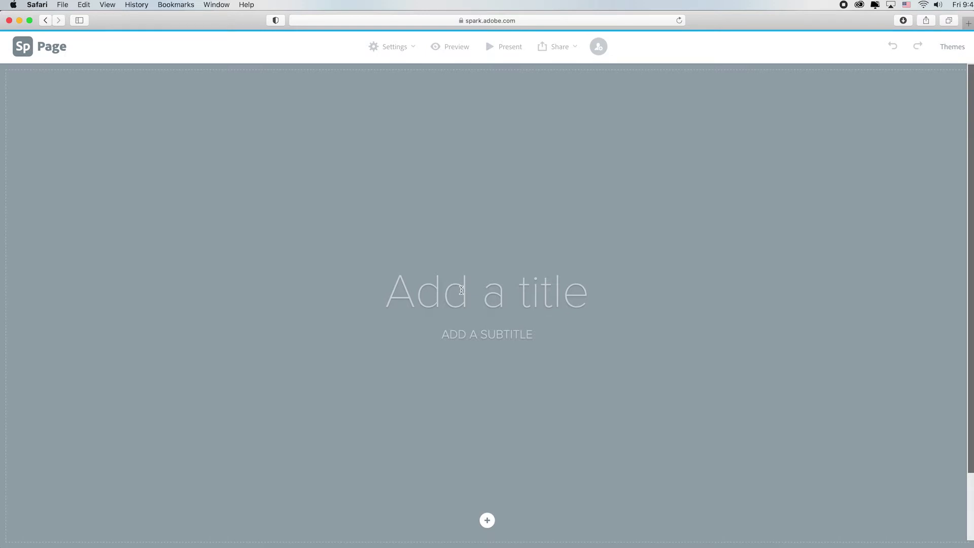
type("Project 1")
key("Return")
type("PHOTOPRO")
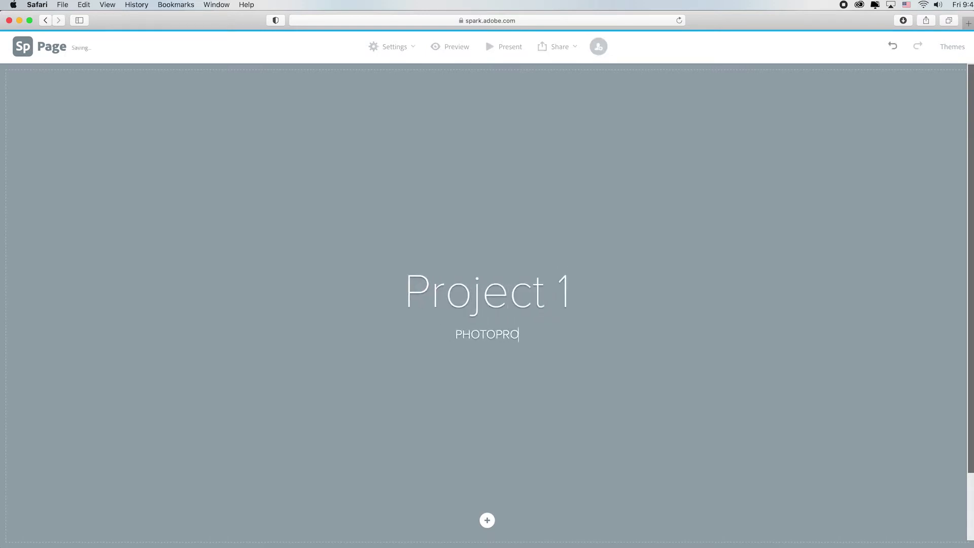
type("FESSOR")
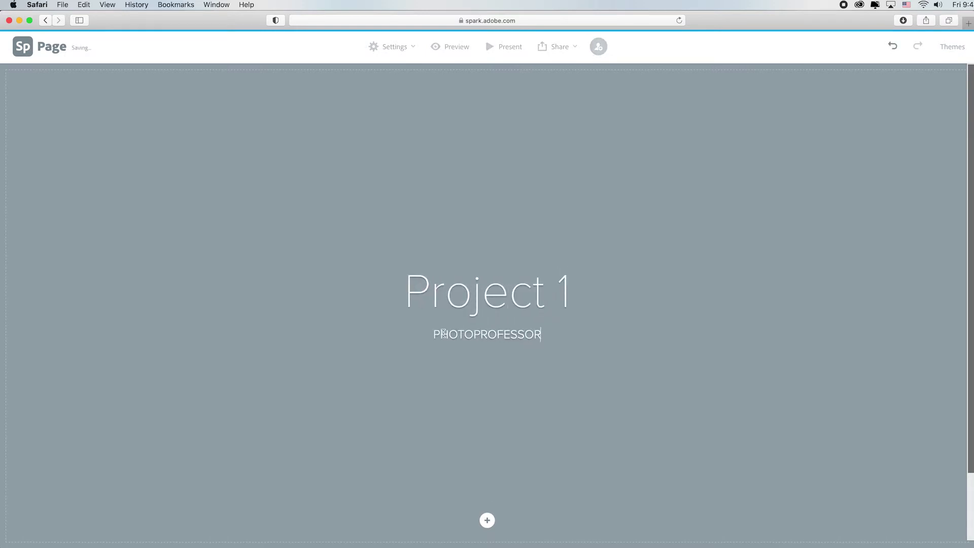
left_click(470, 334)
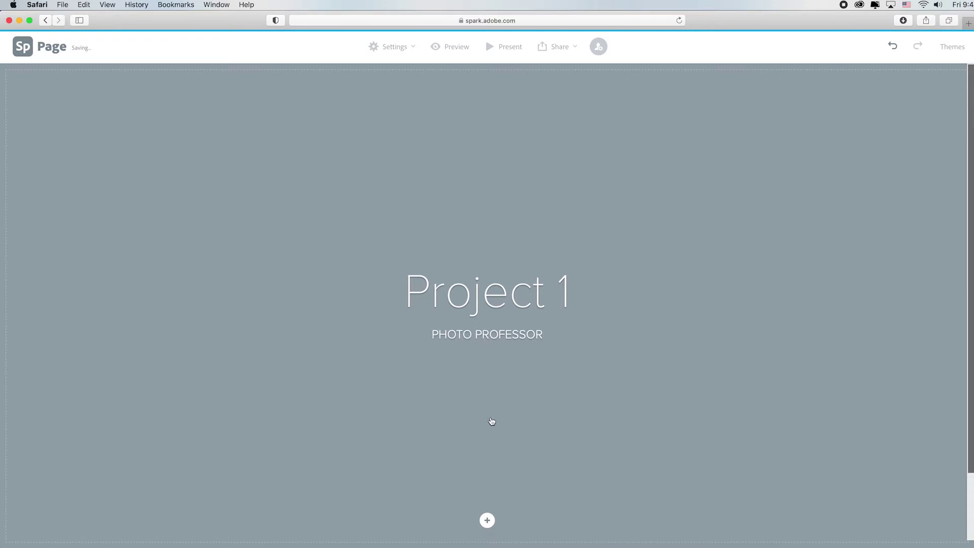
left_click(490, 439)
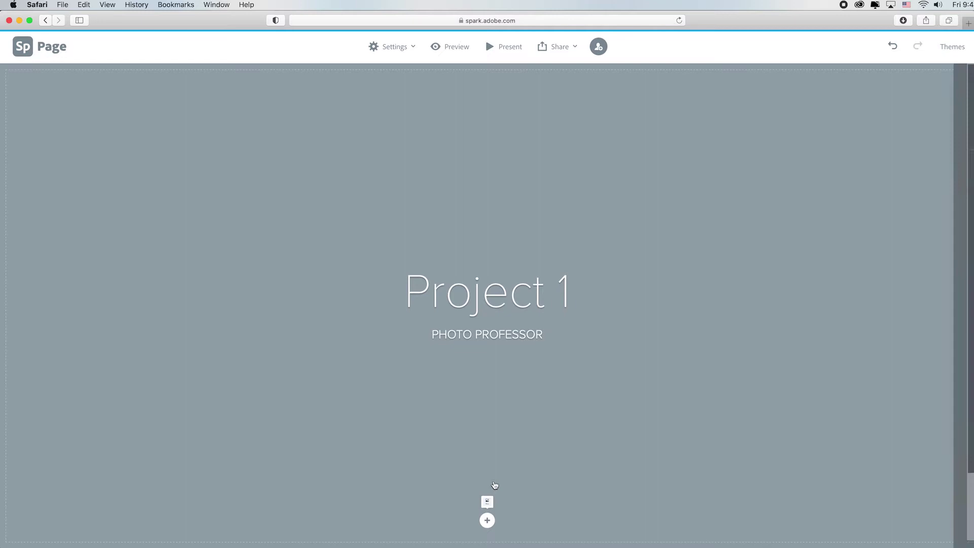
Step: Upload IMG_28539812.jpg as the page's cover photo
left_click(911, 120)
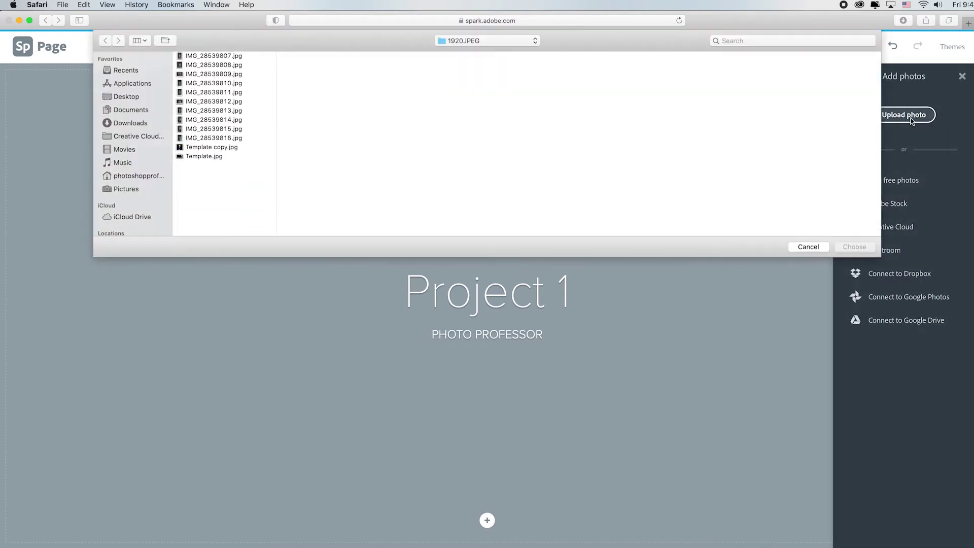
left_click(200, 101)
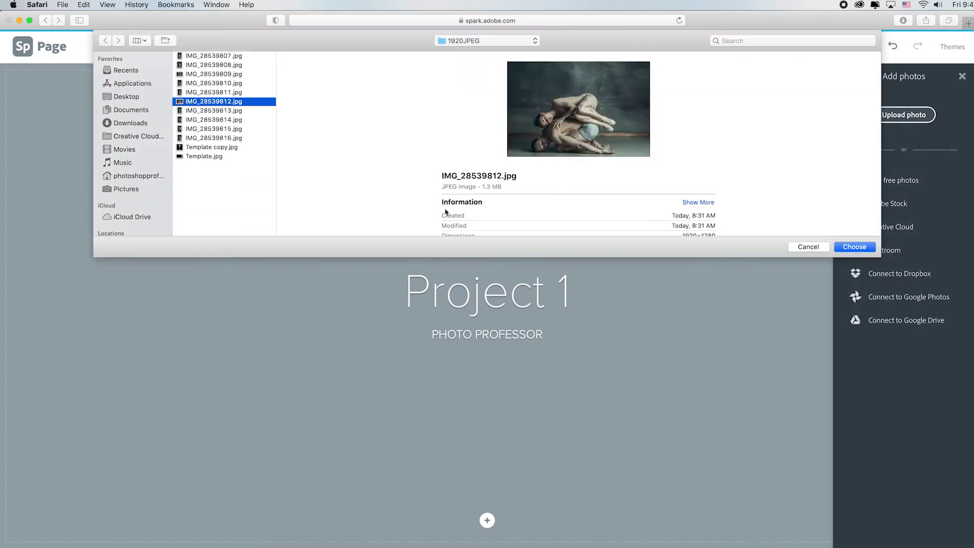
left_click(855, 246)
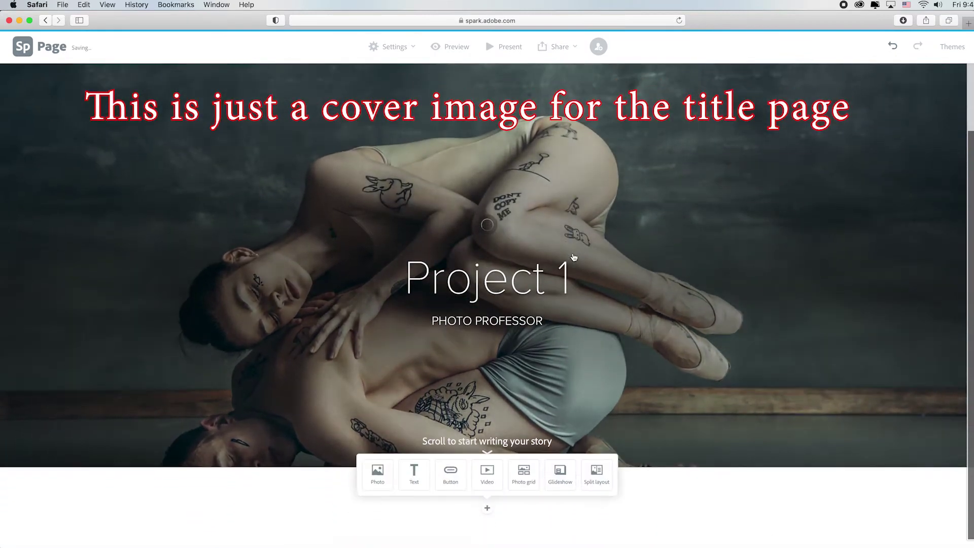
Step: Move the cover photo's focal point down onto the man's arm and save it
mouse_move(629, 301)
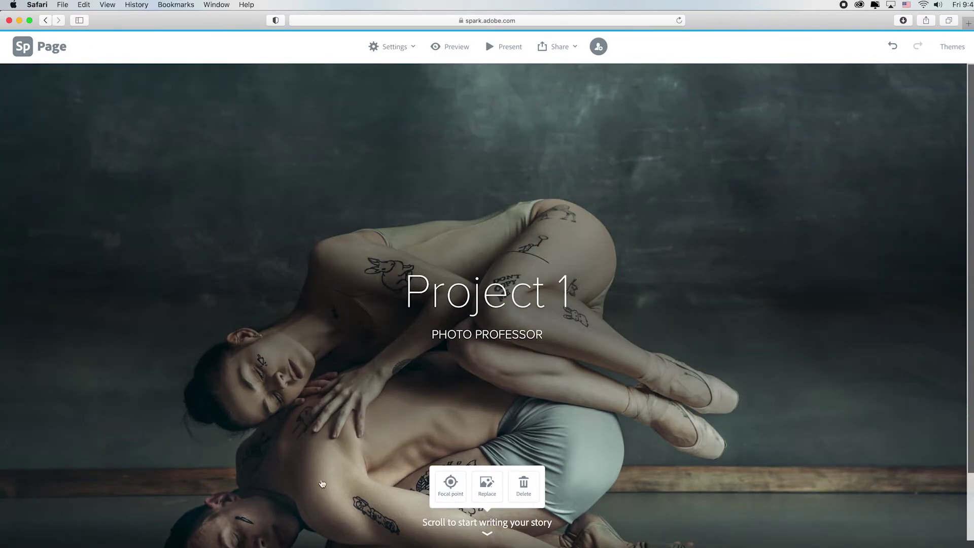
left_click(451, 483)
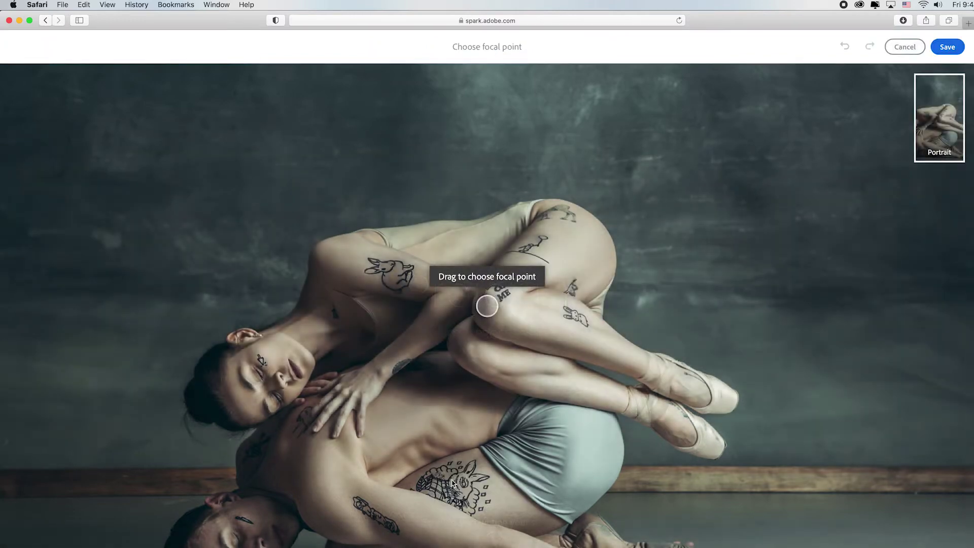
left_click_drag(487, 306, 483, 539)
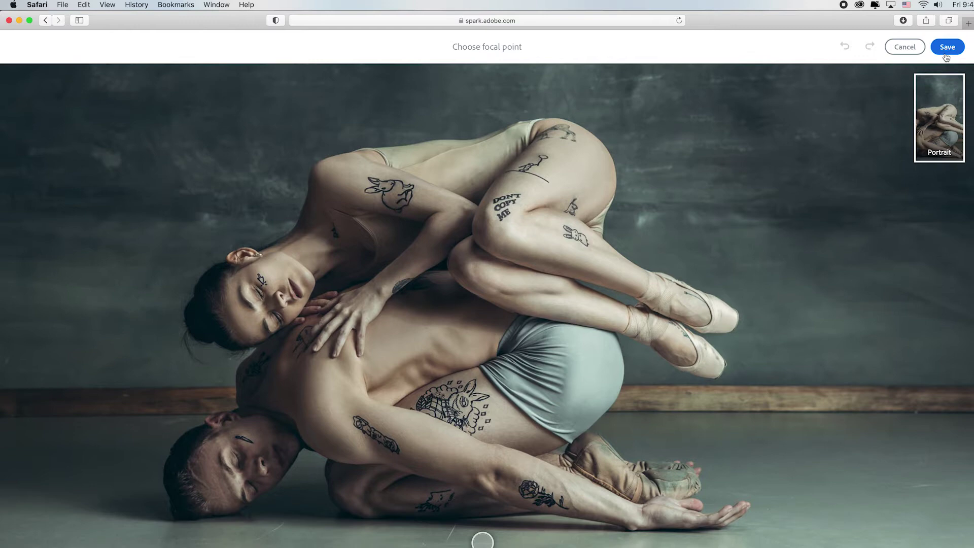
left_click(947, 47)
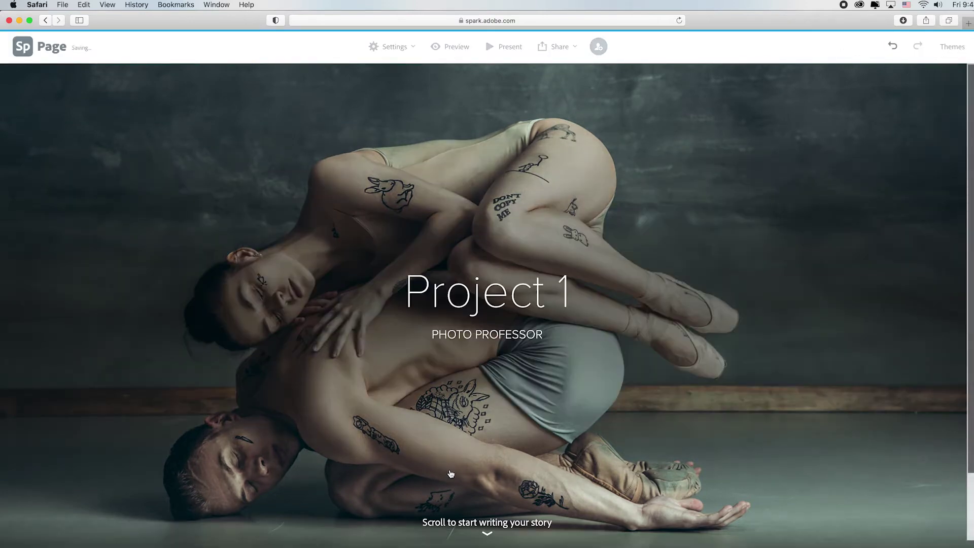
Step: Add a Photo grid section below the cover
scroll(450, 474, "down", 3)
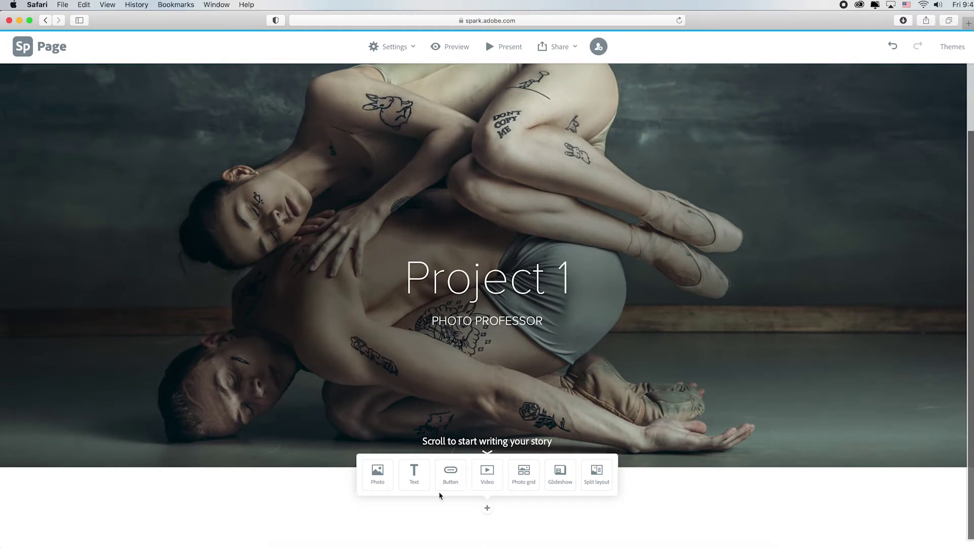
left_click(489, 511)
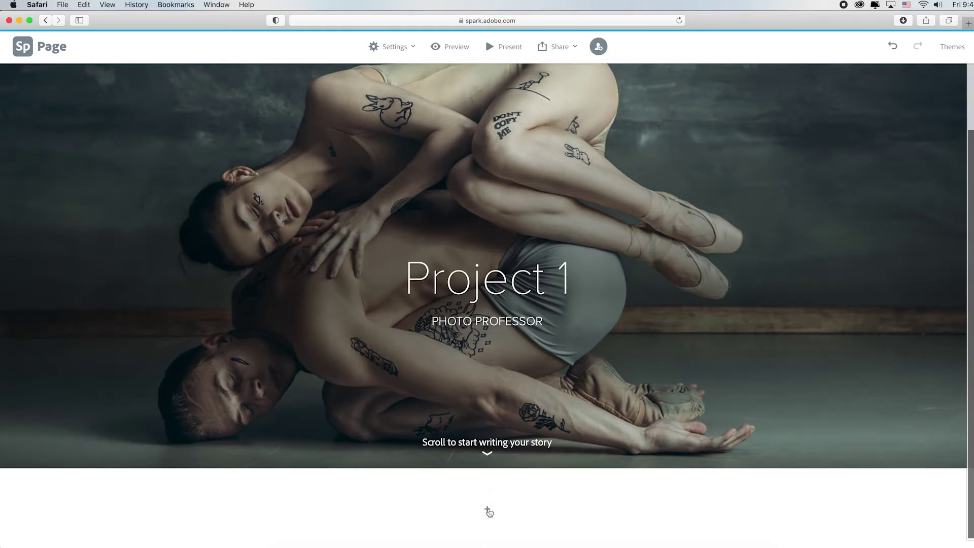
left_click(488, 511)
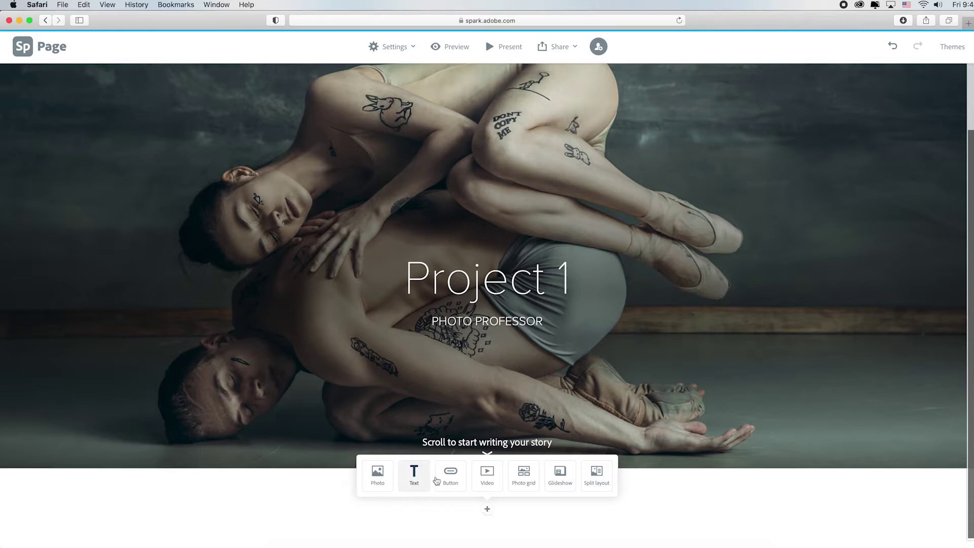
left_click(525, 478)
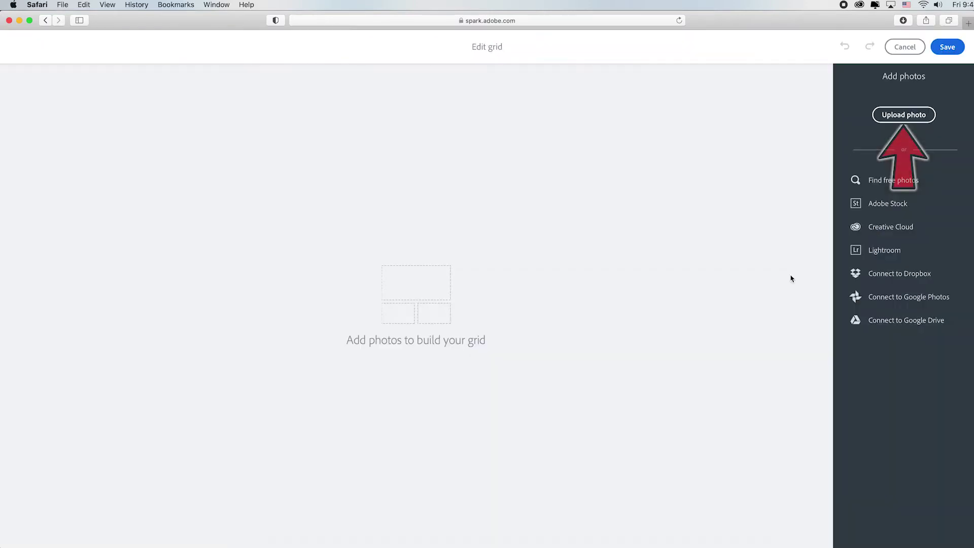
Step: Upload the ten photos IMG_28539807.jpg through IMG_28539816.jpg into the grid
left_click(897, 120)
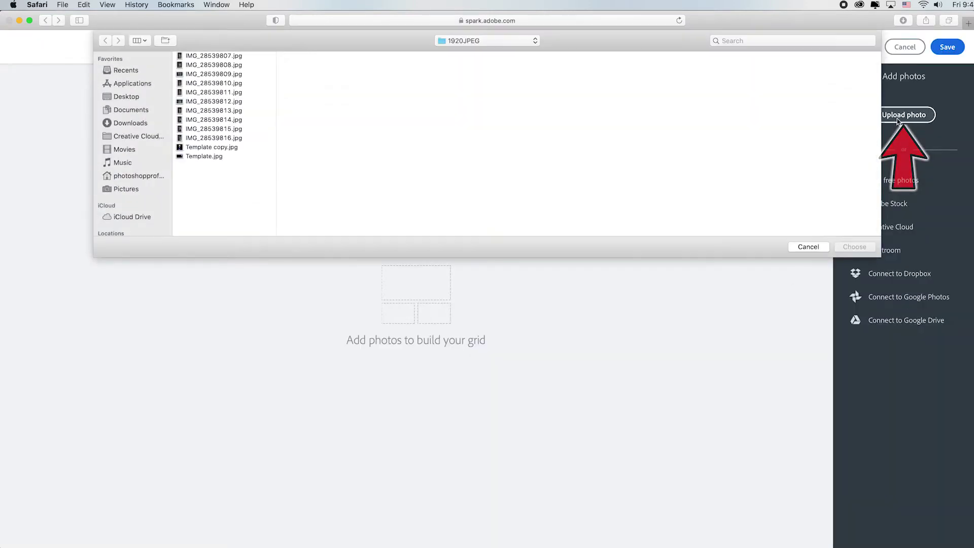
left_click(214, 57)
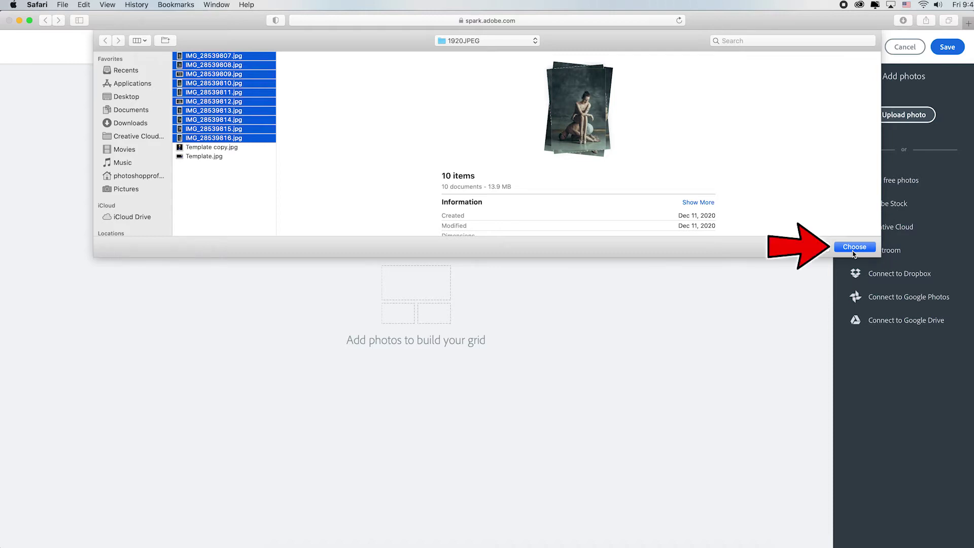
left_click(854, 247)
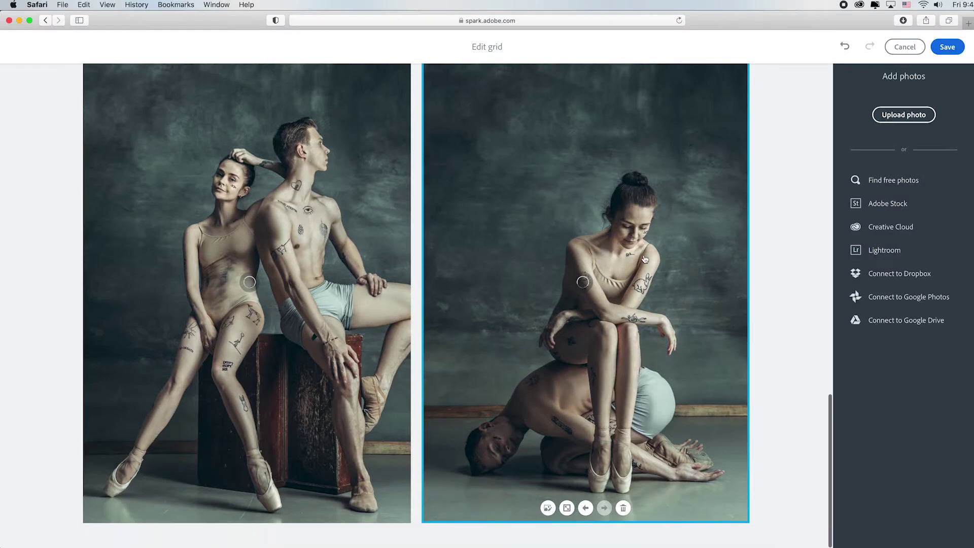
Step: Restore the accidentally deleted dancer-dip photo and move it into the first grid slot
scroll(645, 259, "up", 15)
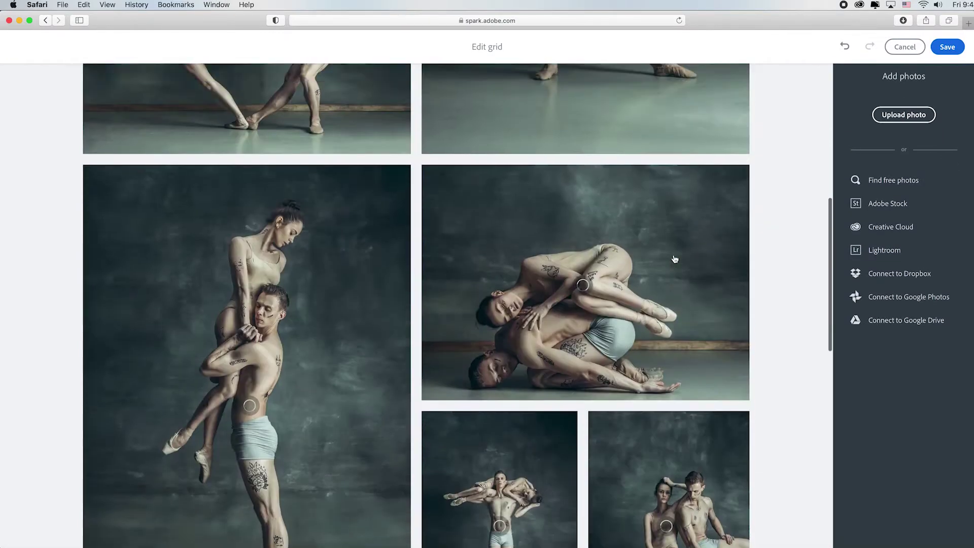
scroll(675, 259, "up", 2)
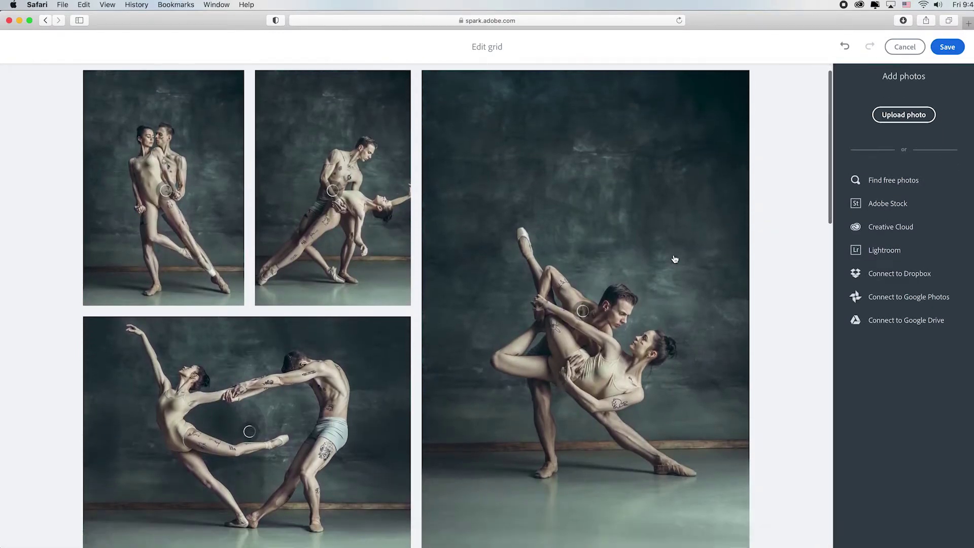
scroll(675, 259, "down", 10)
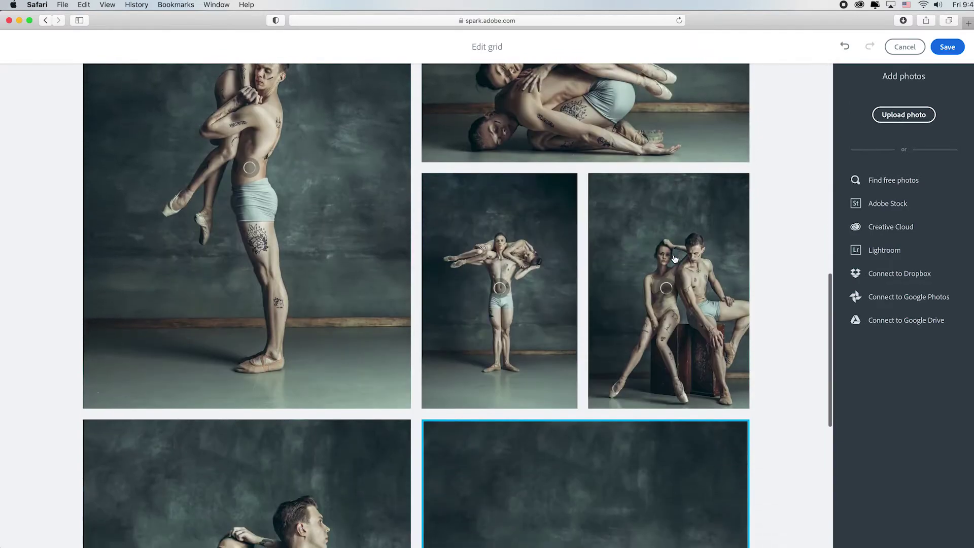
scroll(675, 259, "down", 5)
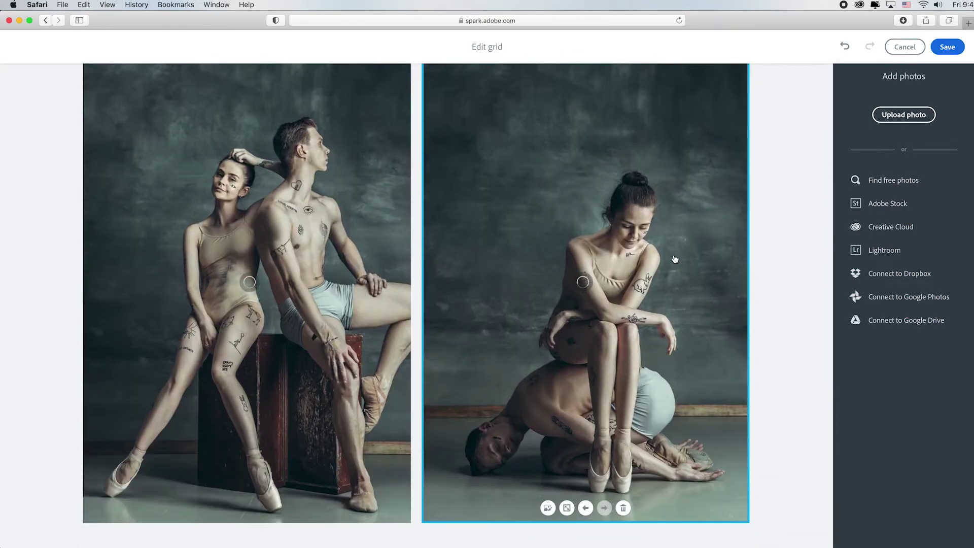
scroll(675, 259, "up", 15)
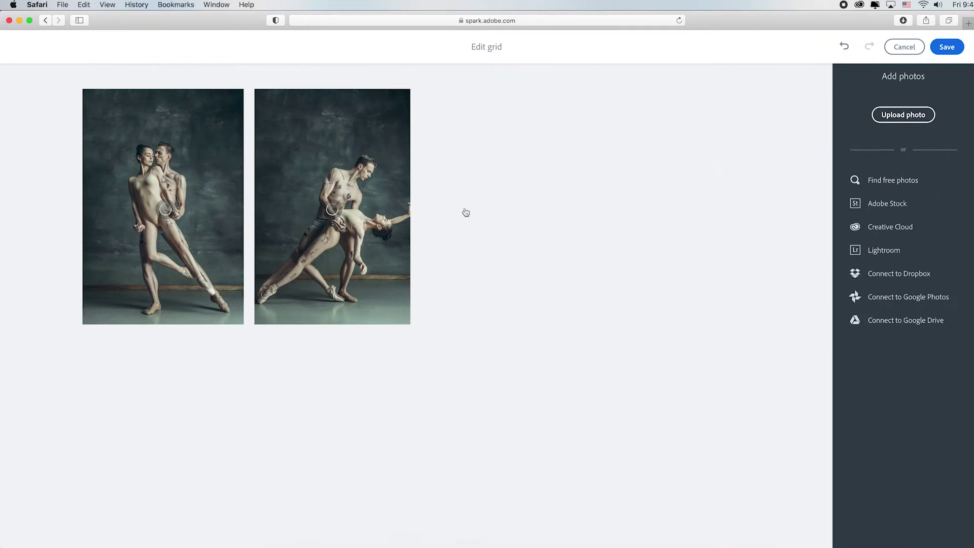
key("Delete")
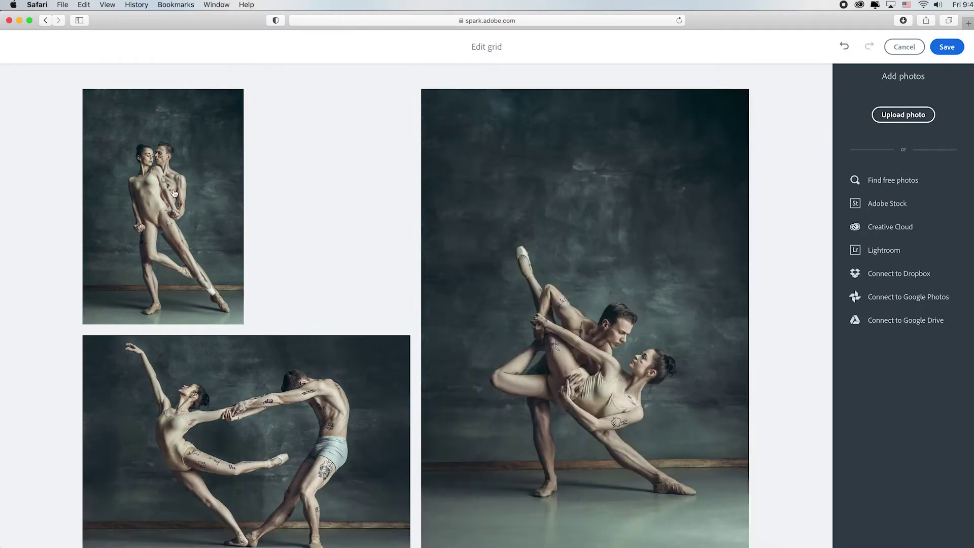
key("super+z")
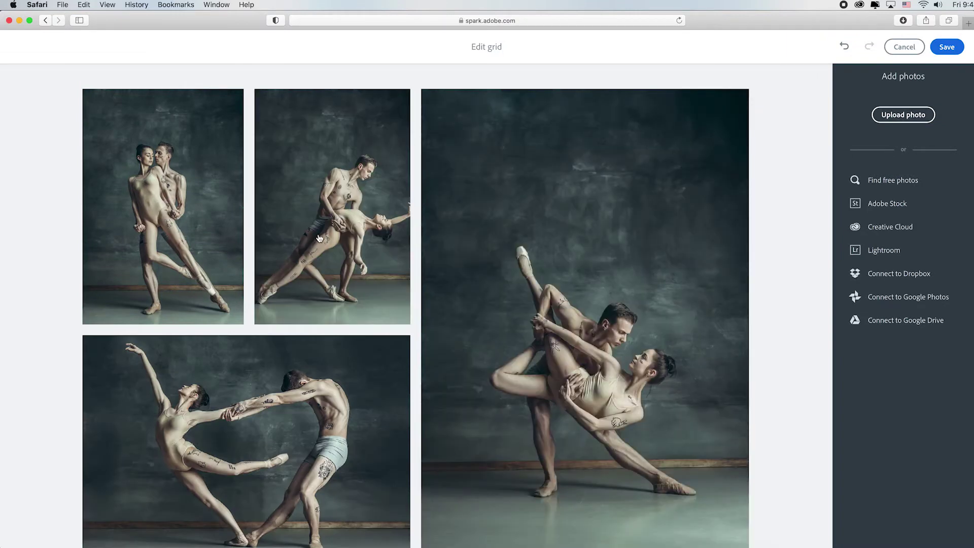
left_click(341, 264)
left_click(333, 311)
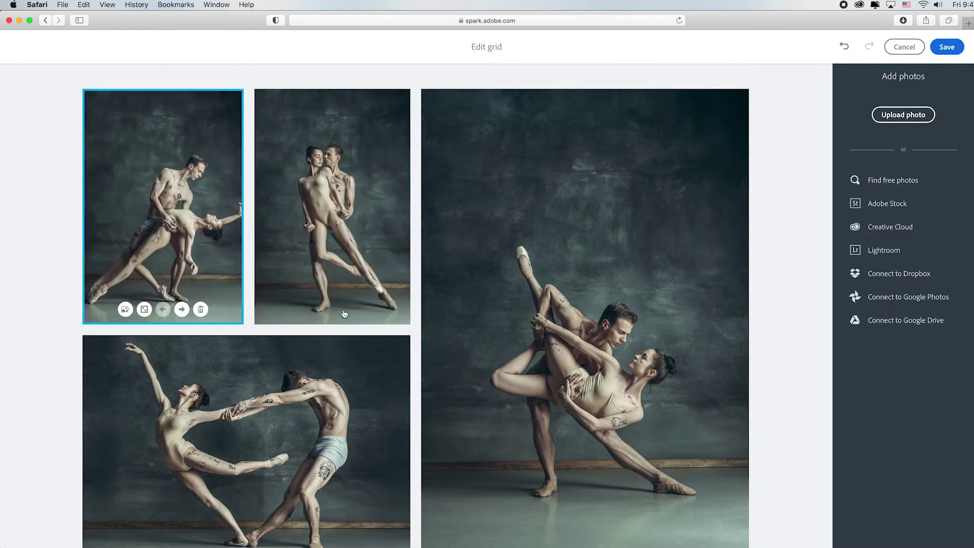
Step: Make the reaching-hands two-dancer photo a full-width large photo
scroll(327, 310, "down", 3)
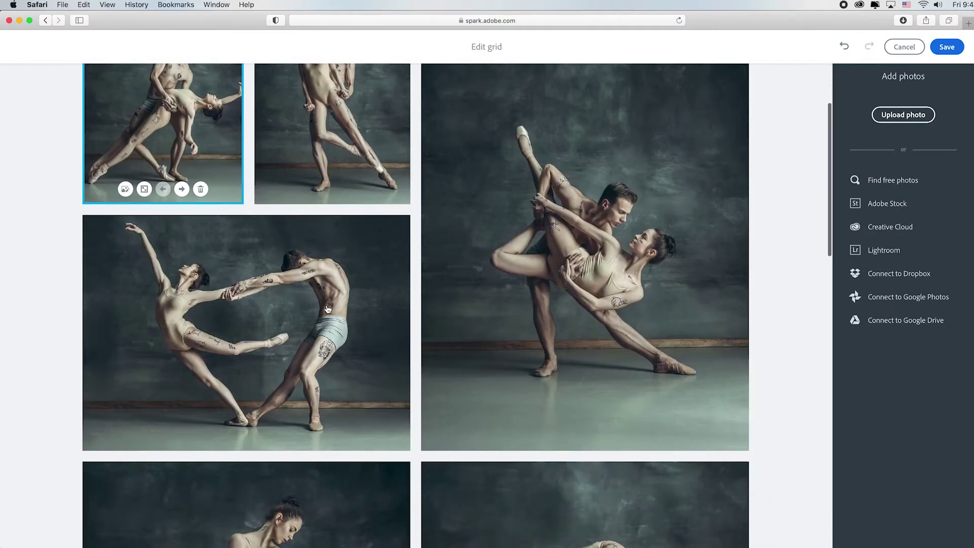
left_click(257, 342)
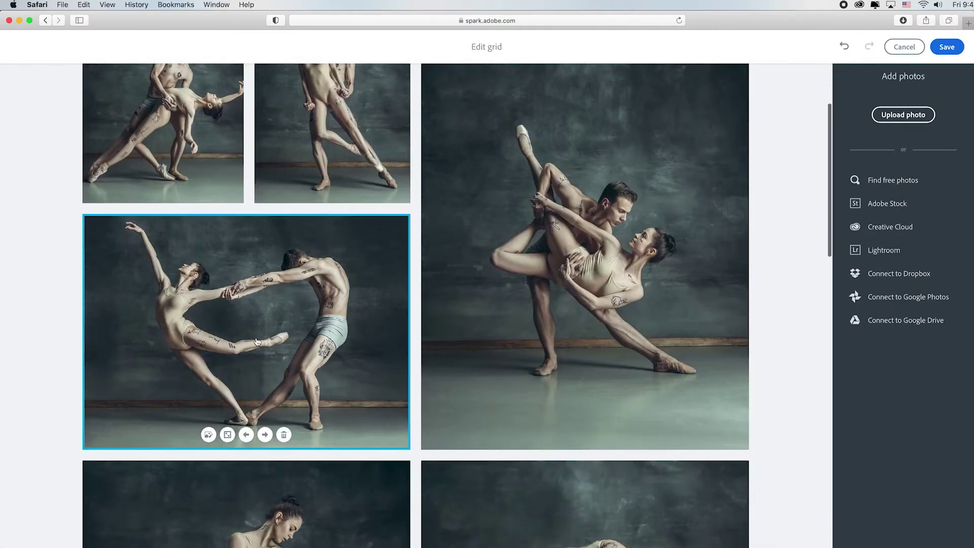
left_click(227, 435)
Step: Reorder the bottom row, swapping middle and left photos and moving the seated-couple photo earlier
scroll(268, 427, "up", 10)
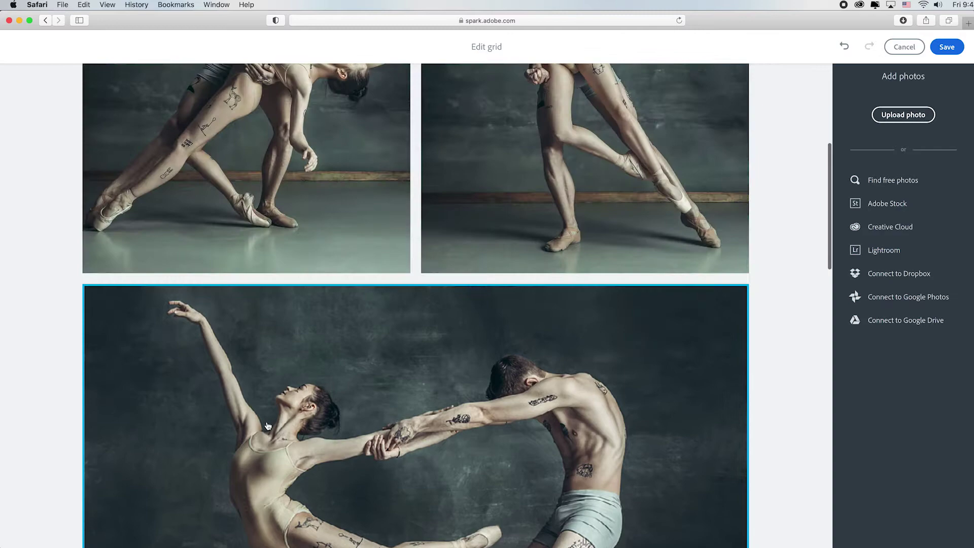
scroll(268, 427, "down", 10)
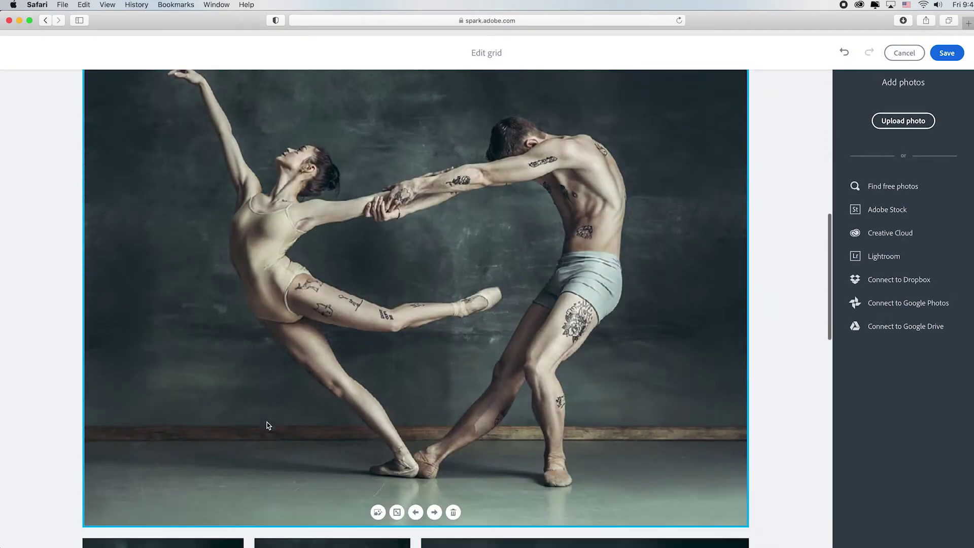
scroll(268, 426, "down", 5)
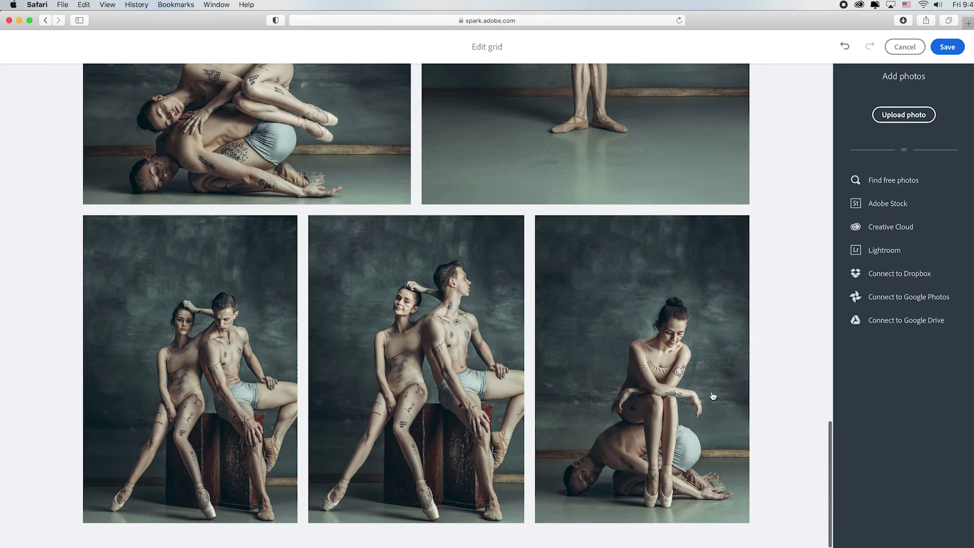
left_click(678, 398)
scroll(665, 427, "up", 1)
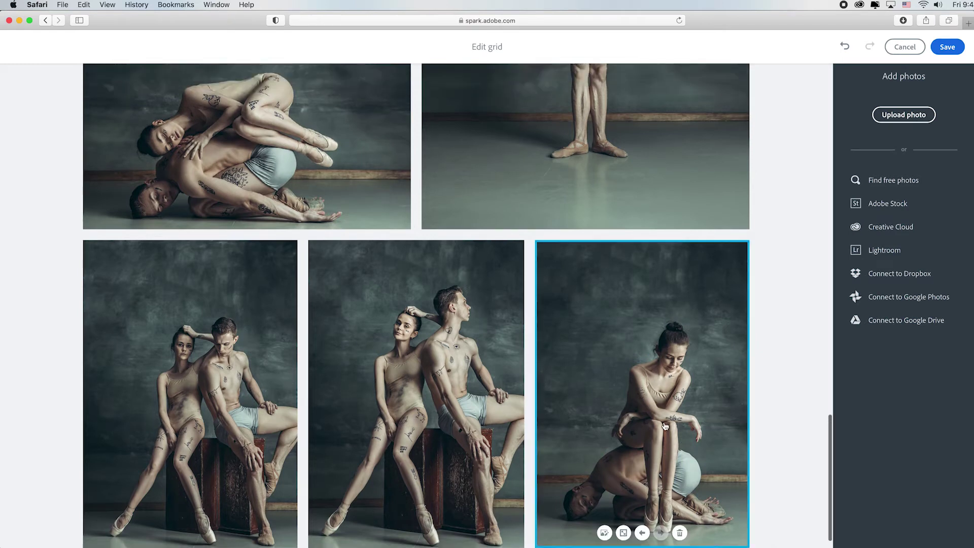
scroll(611, 374, "up", 7)
scroll(611, 374, "down", 6)
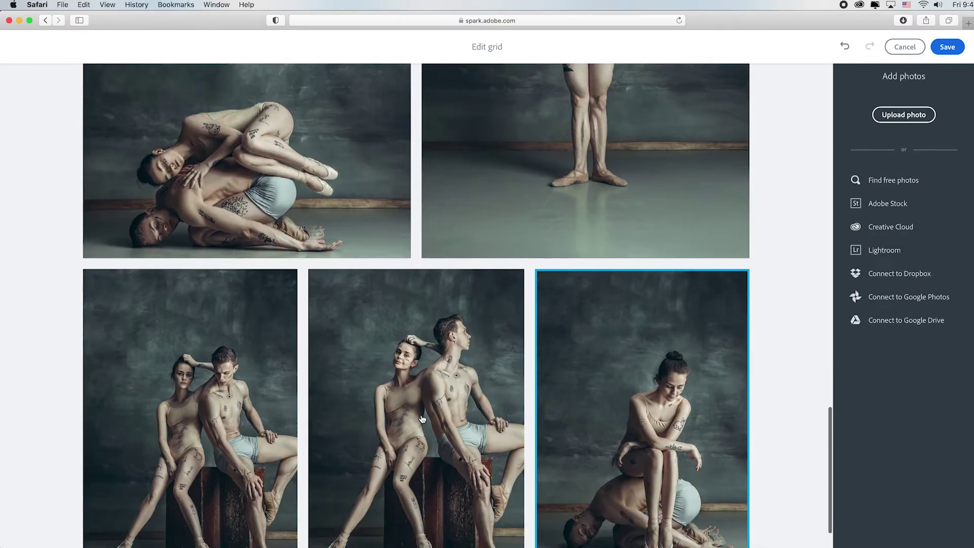
left_click(354, 437)
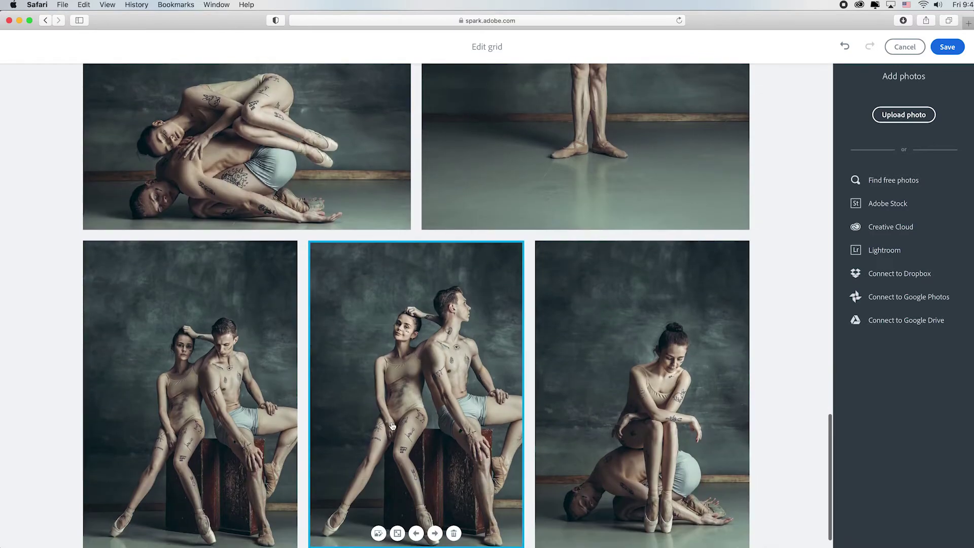
left_click(416, 533)
left_click(190, 534)
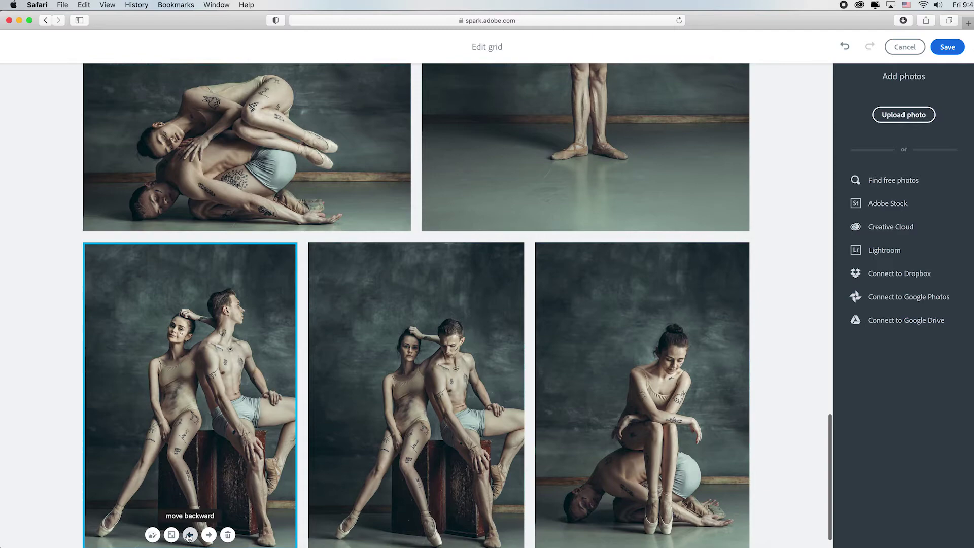
Step: Swap the middle bottom-row photo with the left one once more
scroll(544, 428, "down", 6)
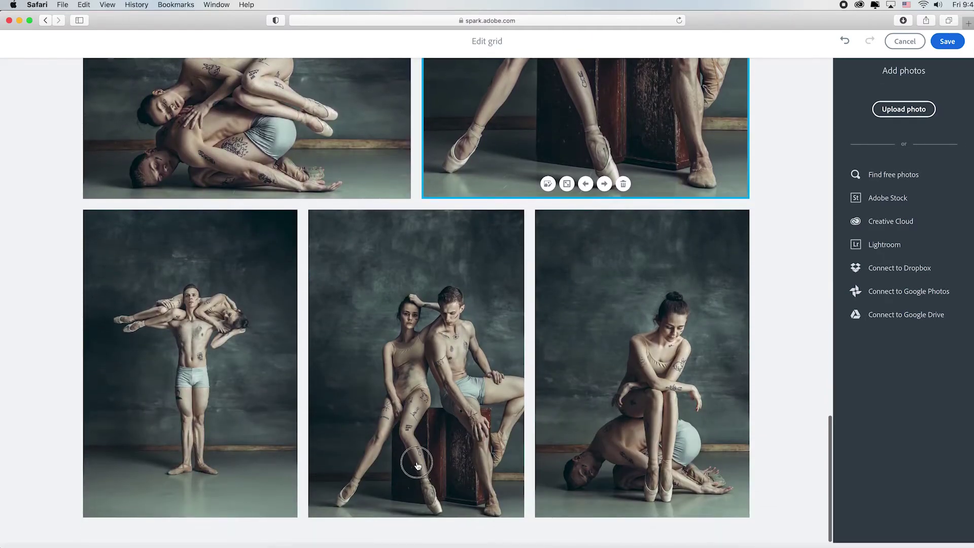
left_click(416, 500)
left_click(416, 503)
scroll(416, 504, "up", 15)
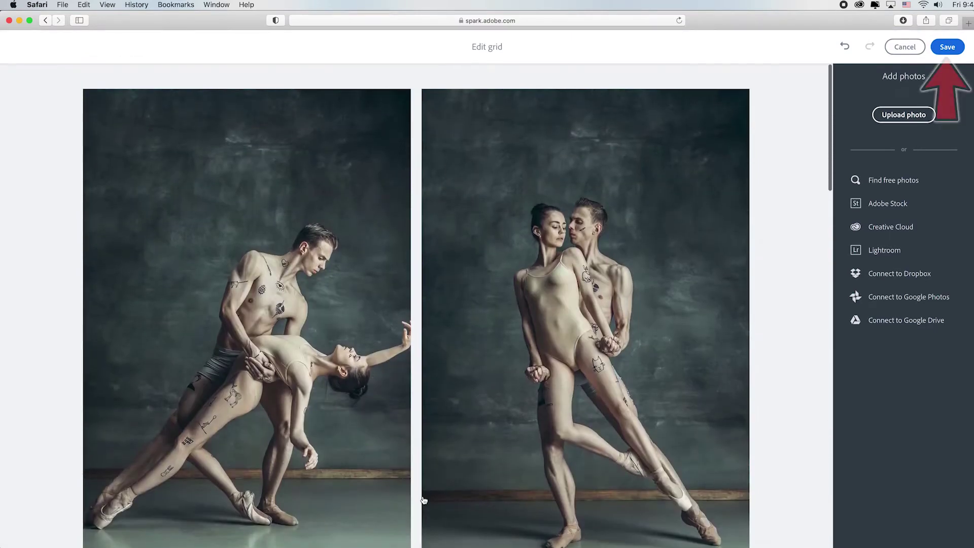
scroll(560, 350, "down", 4)
left_click(947, 47)
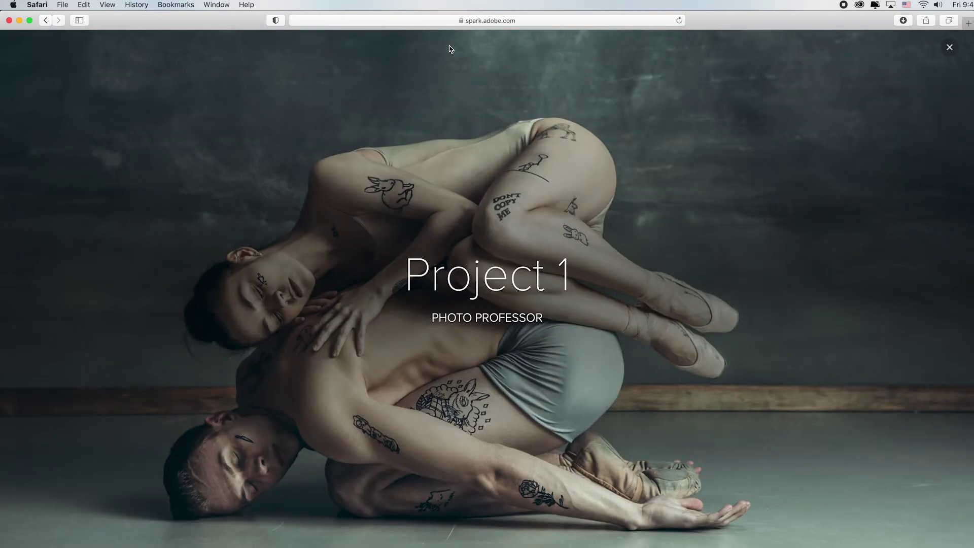
scroll(577, 221, "down", 5)
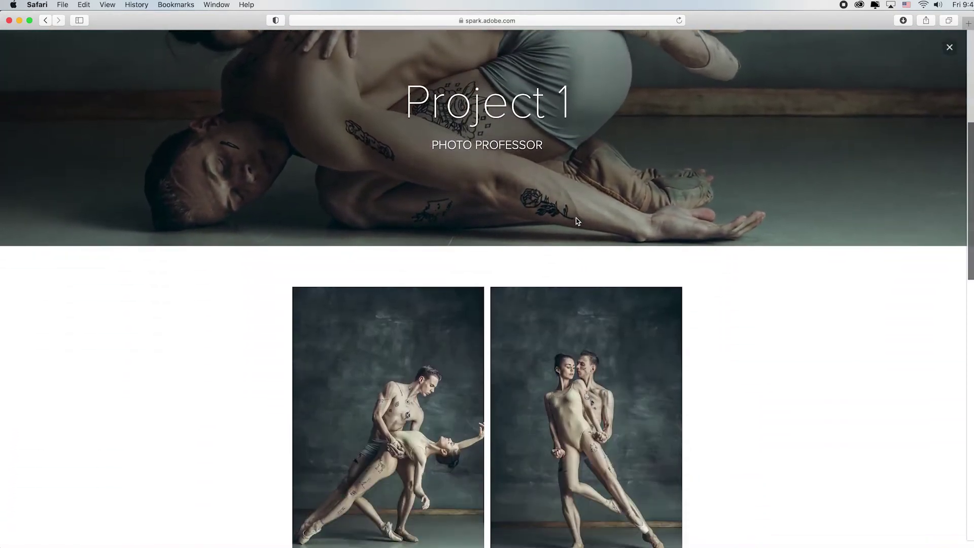
scroll(577, 221, "down", 15)
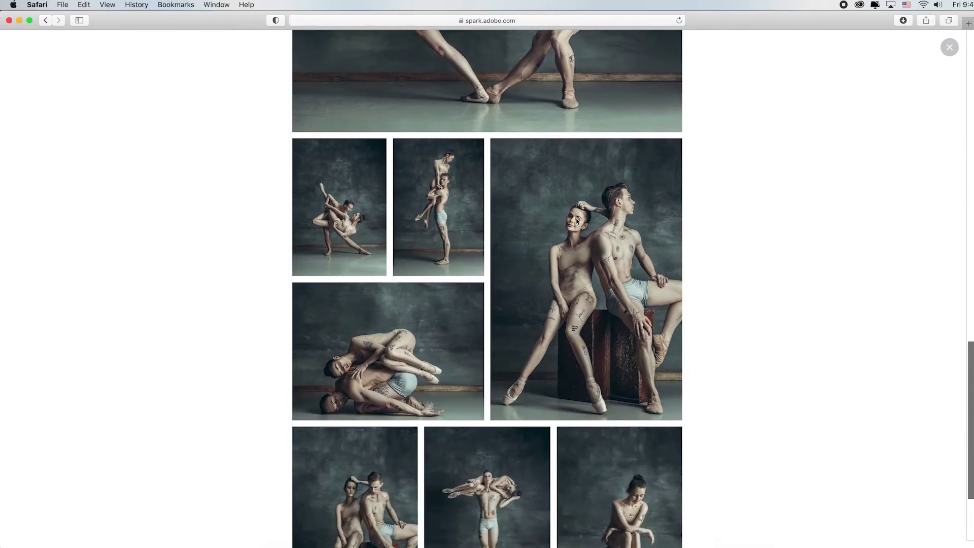
scroll(577, 221, "down", 3)
scroll(577, 221, "up", 20)
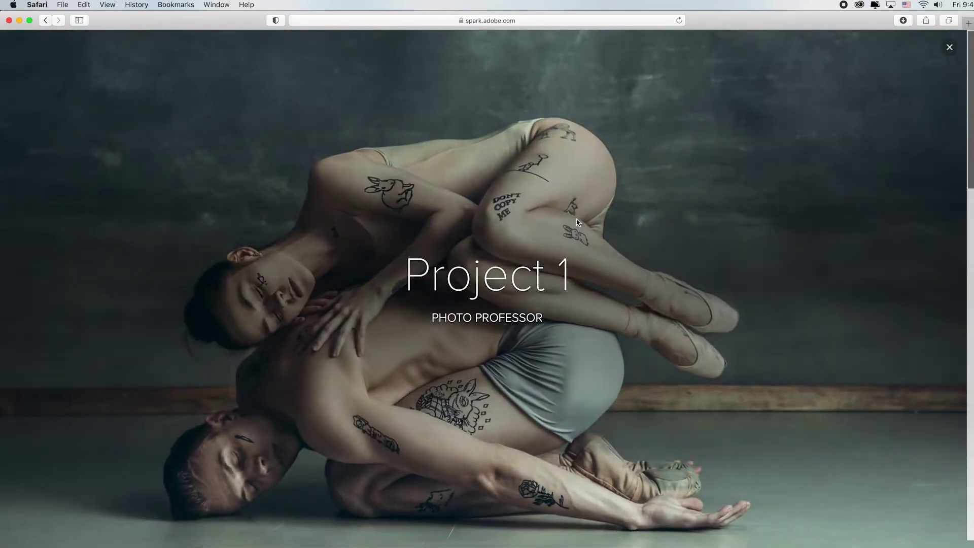
Step: Exit preview, start Publish and share link, and turn on showing the author
left_click(950, 49)
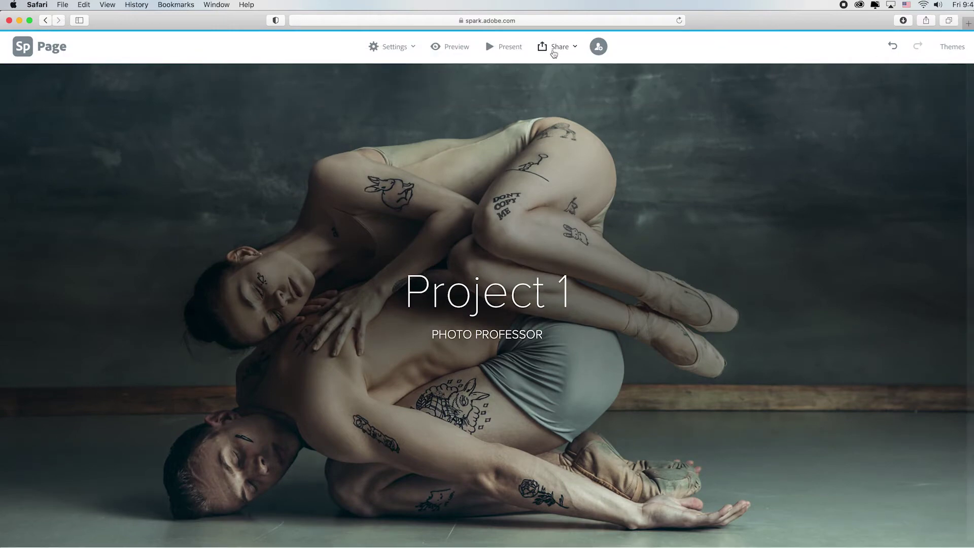
left_click(563, 48)
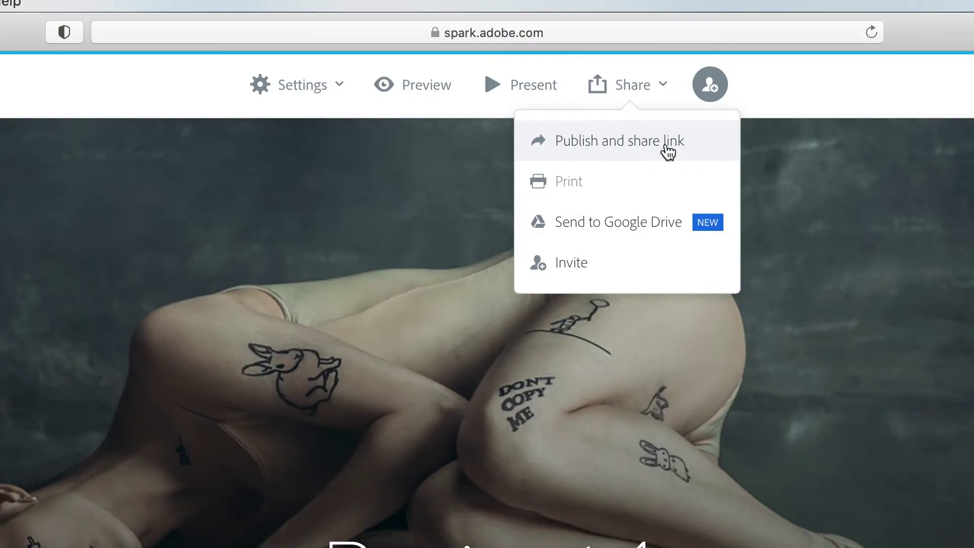
left_click(669, 151)
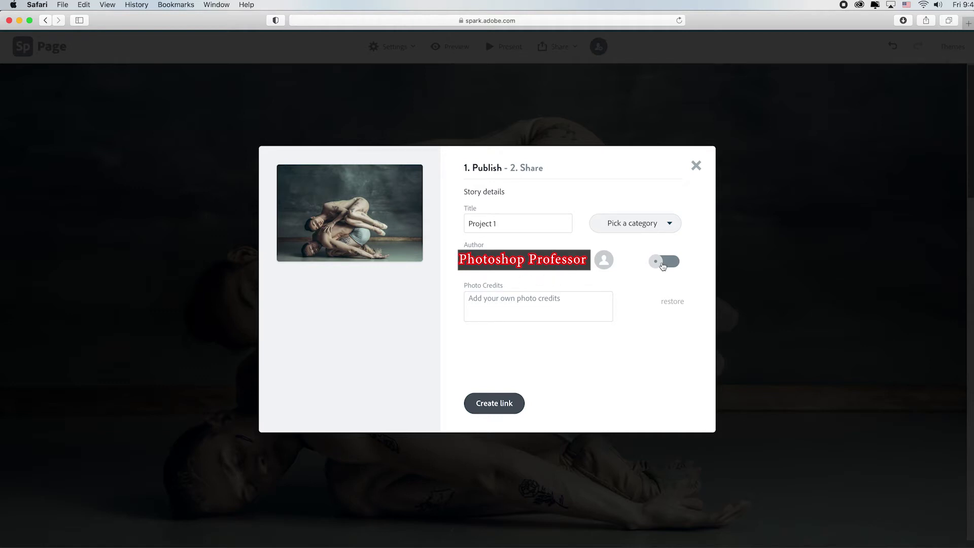
left_click(663, 265)
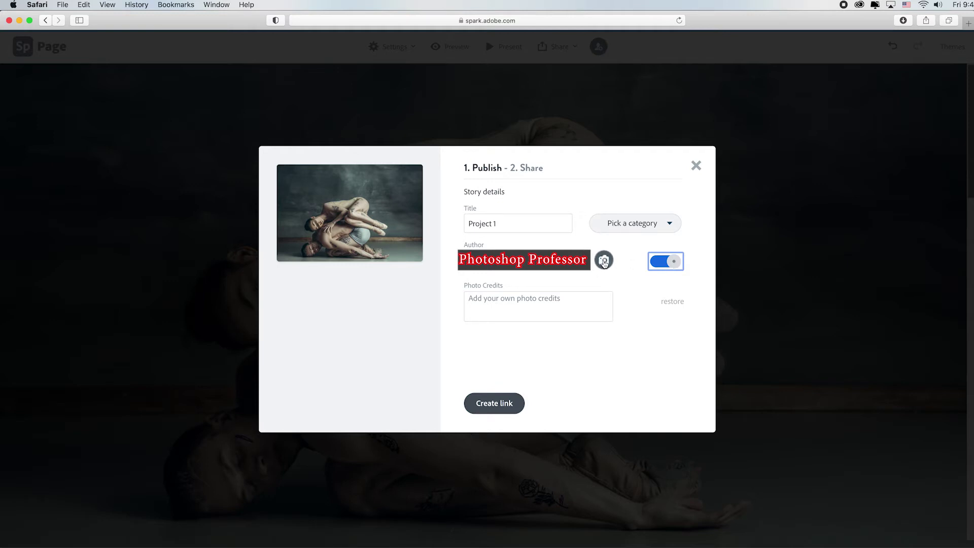
left_click(603, 260)
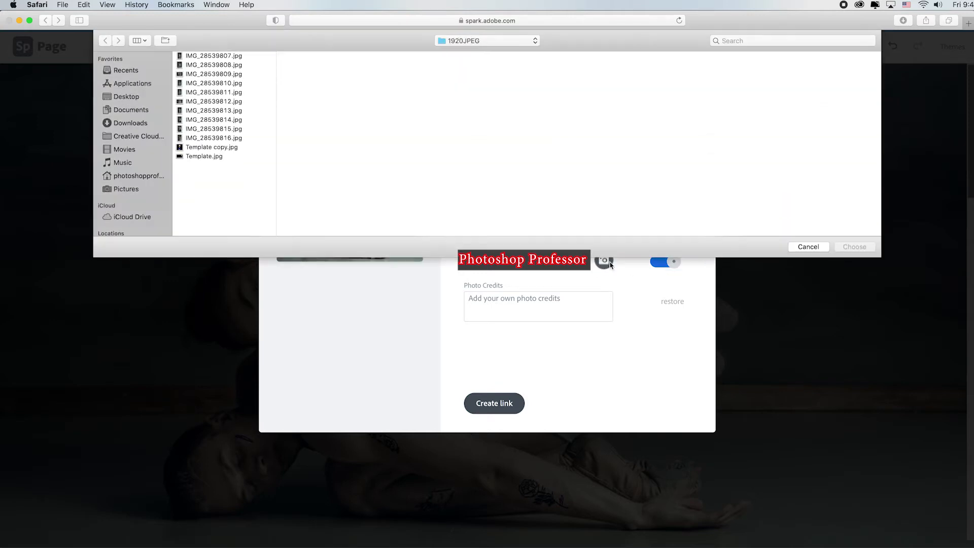
key("Escape")
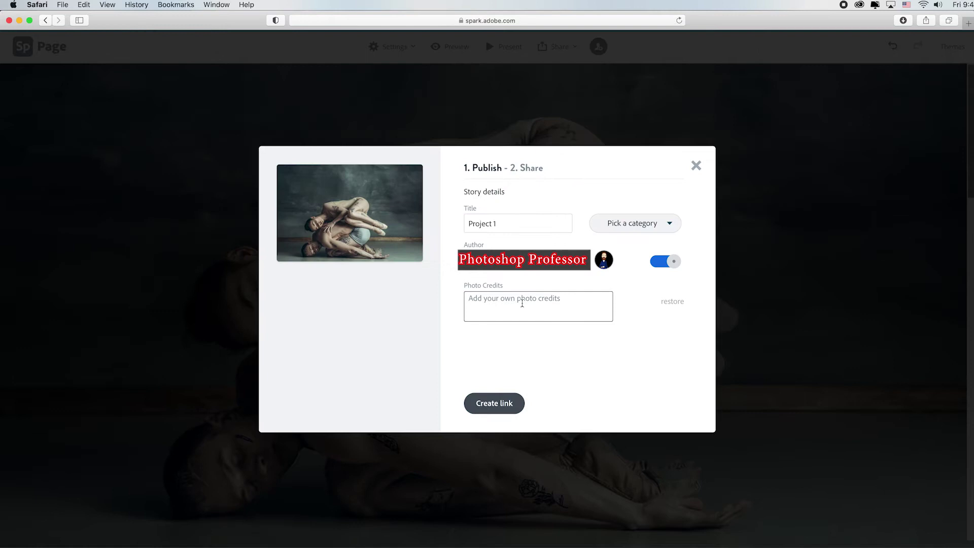
Step: Enter photo credits thanking the author and ending 'All Rights Reserved 2020', keeping the author shown
left_click(522, 302)
type("Awesome photos by PhotoshopProfessor!")
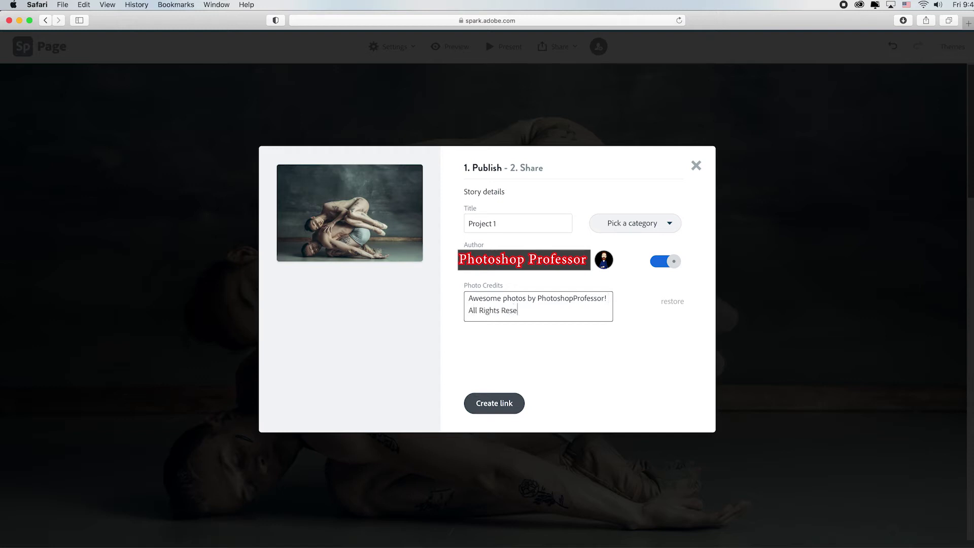
type("rved 2020")
left_click(674, 262)
left_click(673, 264)
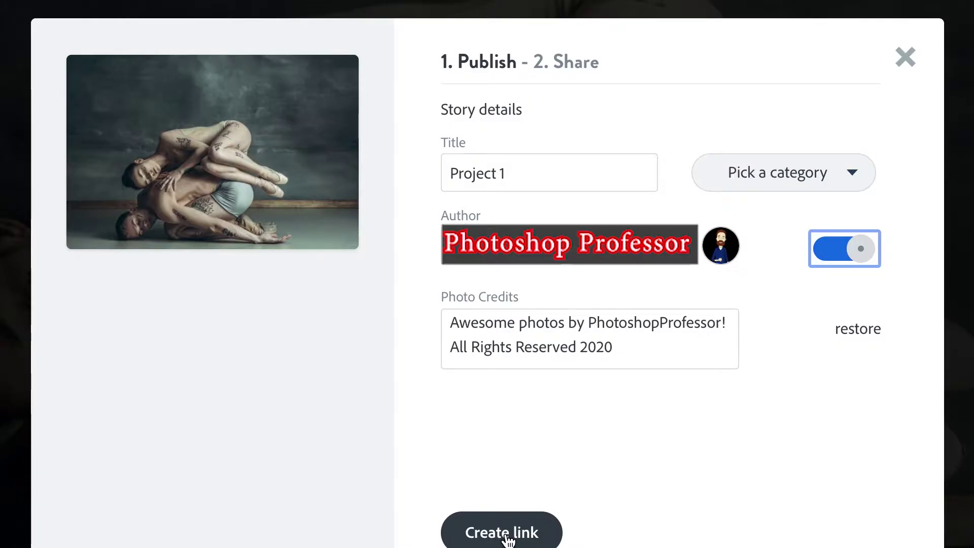
Step: Create the Project 1 link and copy its shareable URL
left_click(507, 539)
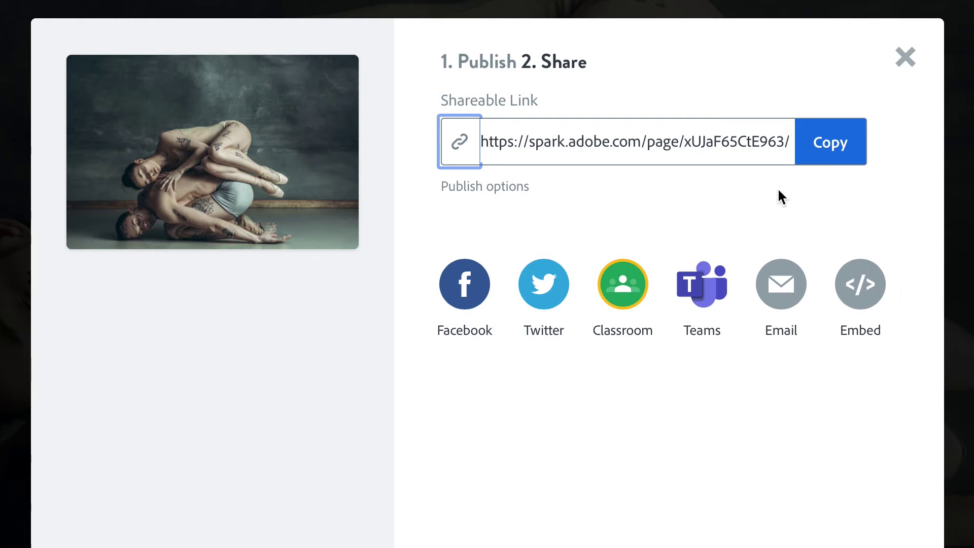
left_click(843, 148)
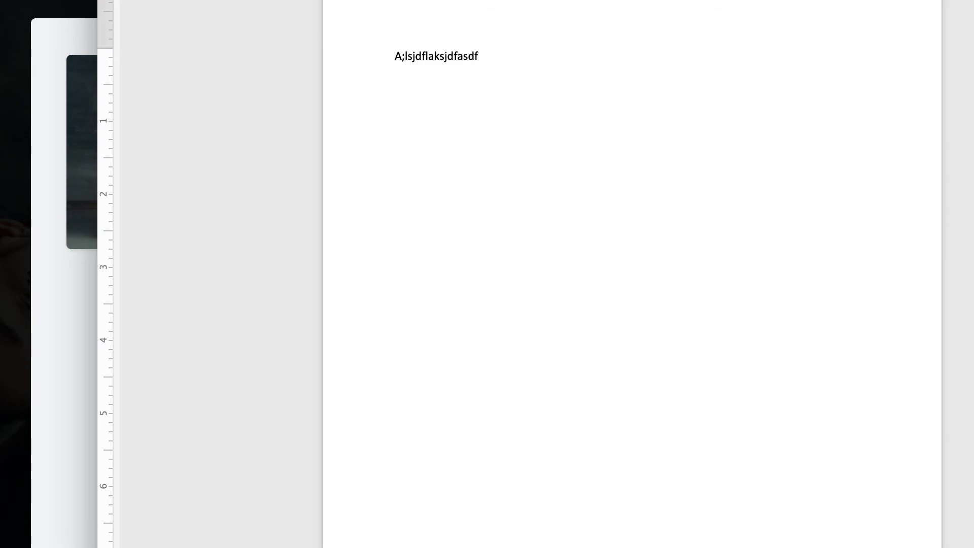
Step: Paste the Project 1 link on a new line below the existing Word text
key("Return")
key("super+v")
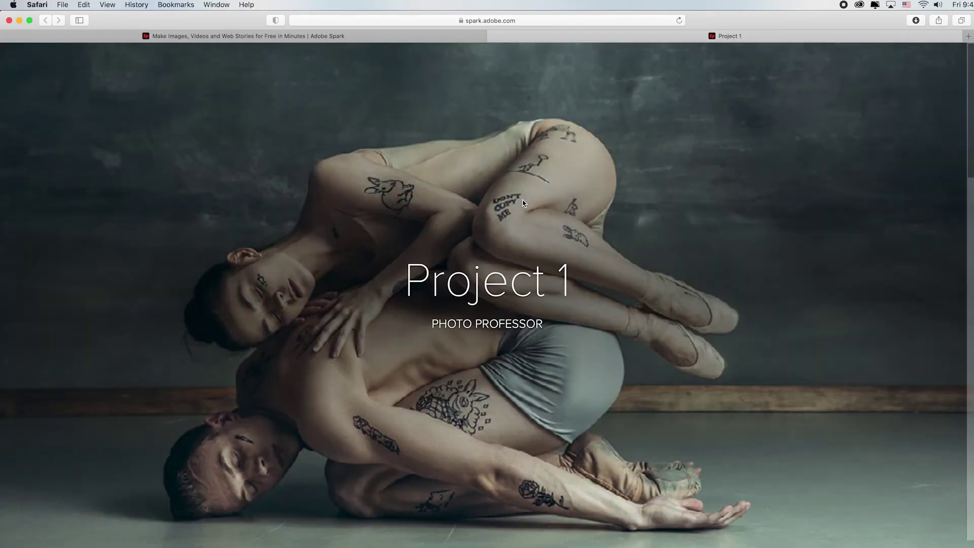
scroll(524, 202, "down", 15)
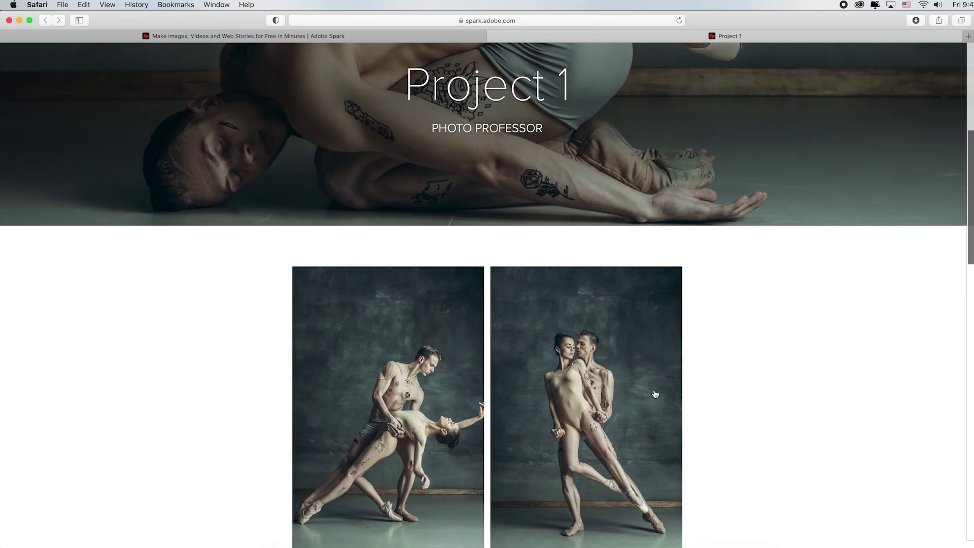
scroll(759, 409, "down", 10)
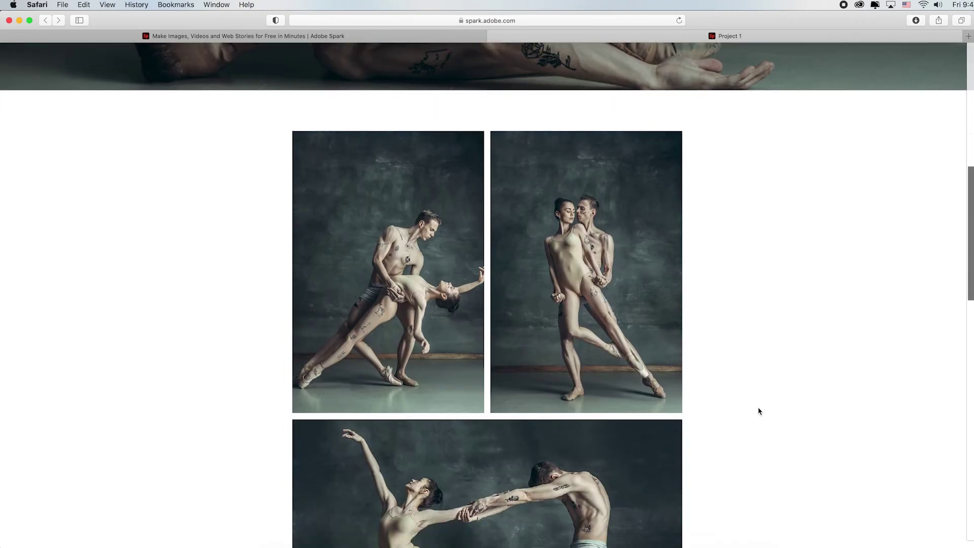
left_click(420, 201)
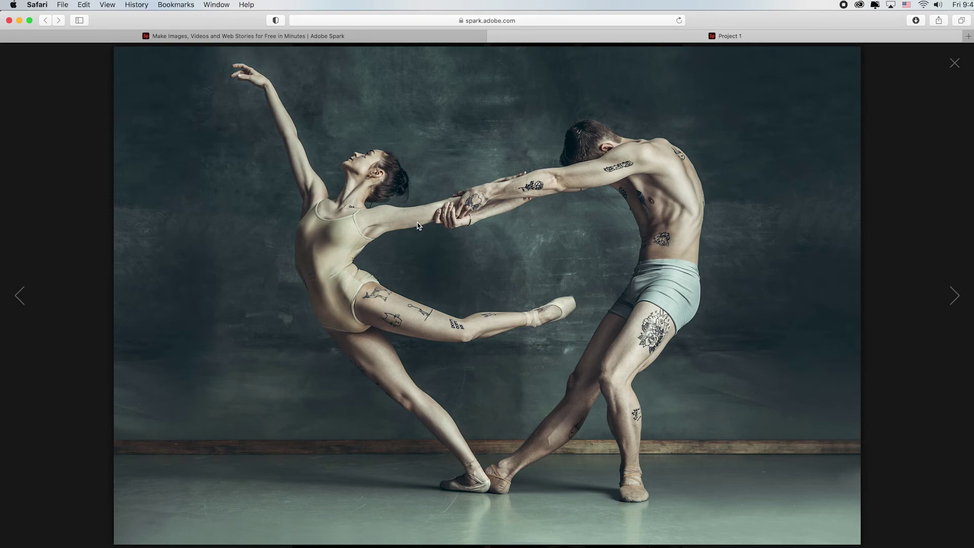
left_click(955, 61)
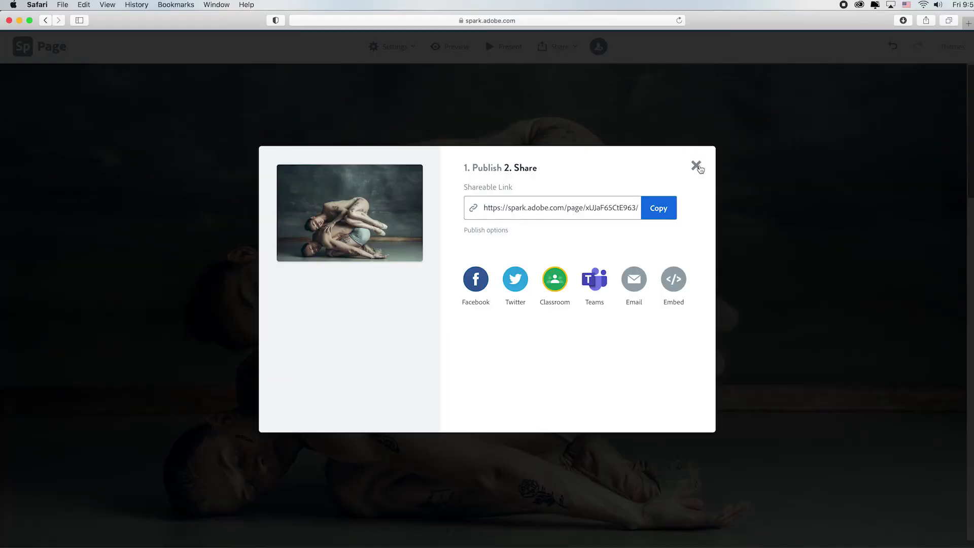
Step: Close the Share dialog and return to the Spark home page listing Project 1
left_click(696, 166)
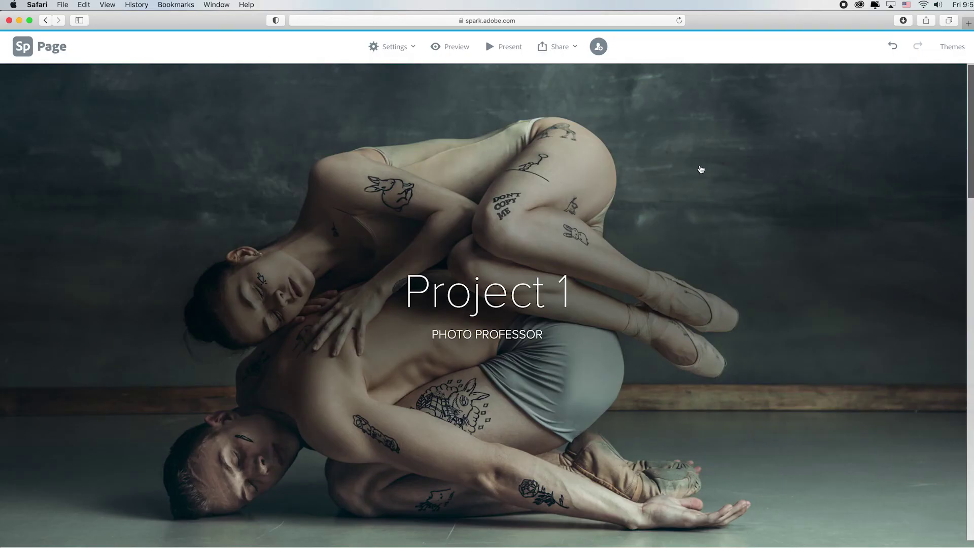
scroll(808, 182, "down", 4)
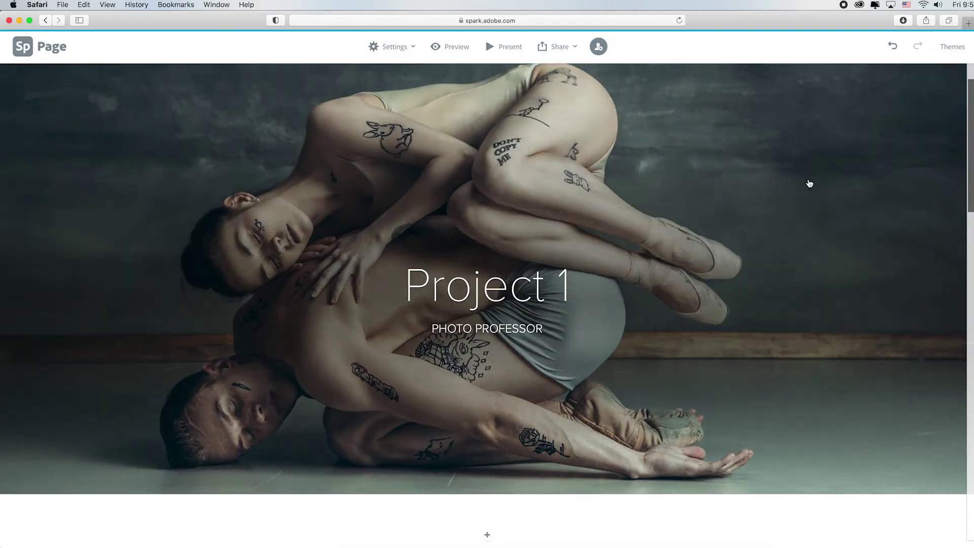
scroll(809, 185, "up", 4)
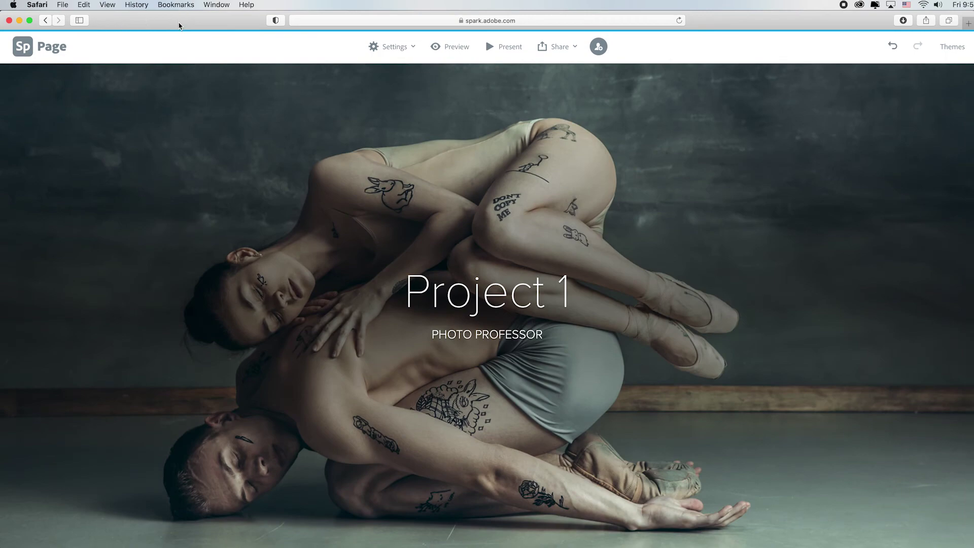
left_click(42, 51)
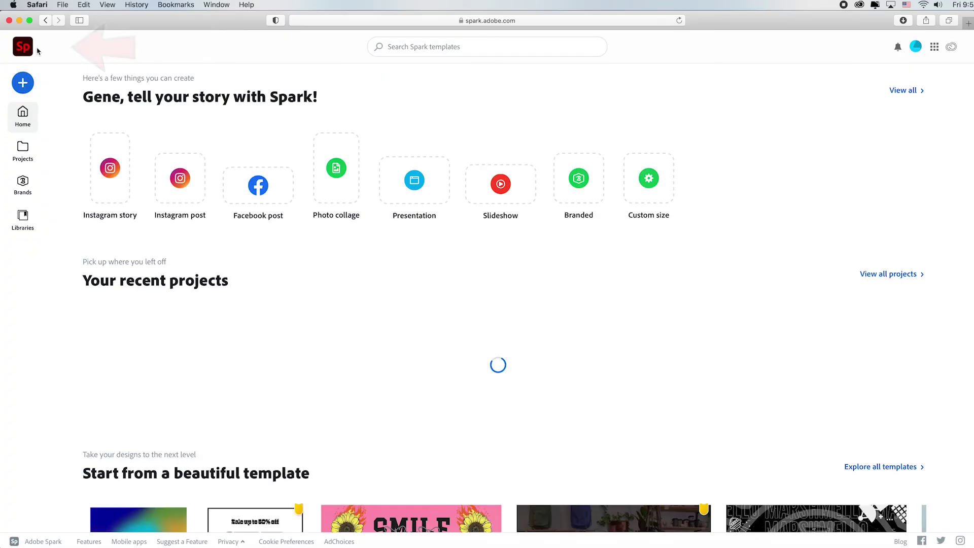
mouse_move(110, 374)
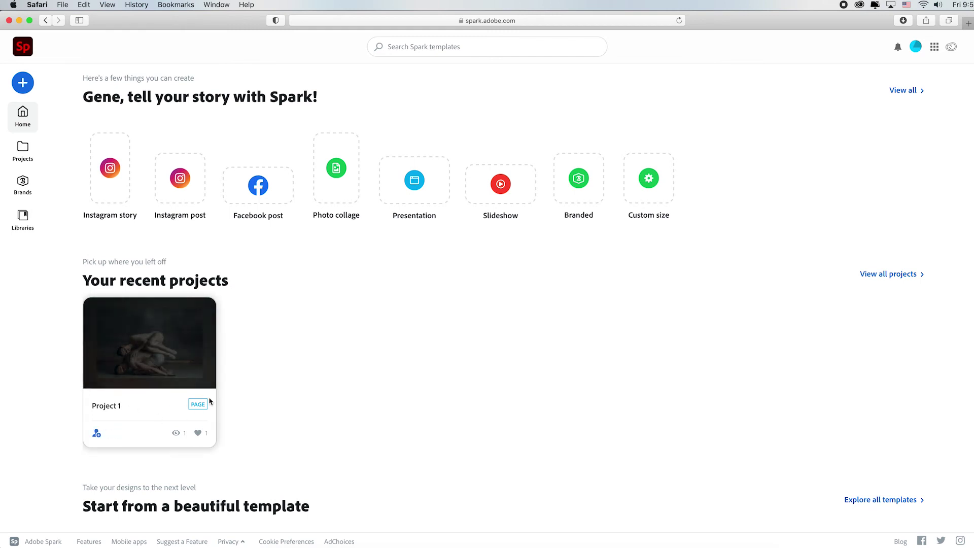
mouse_move(109, 435)
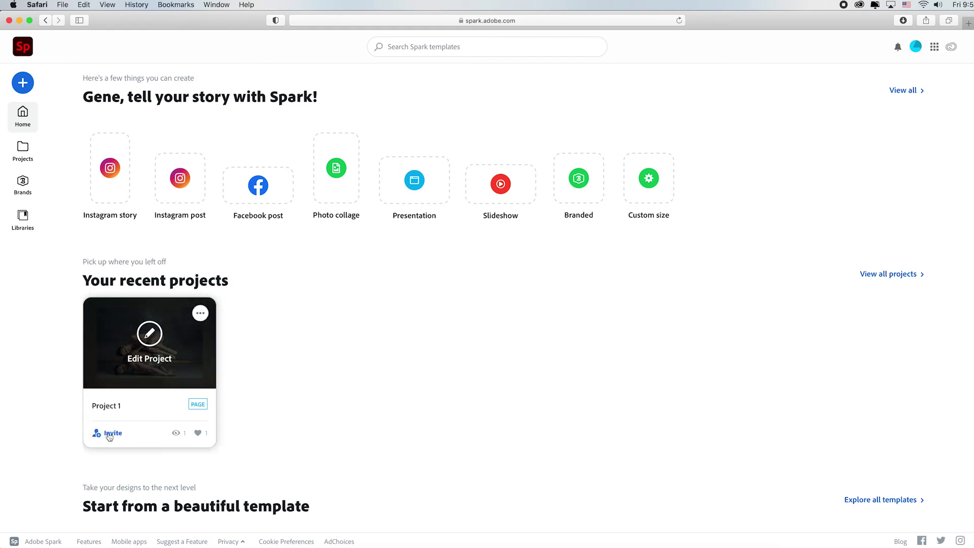